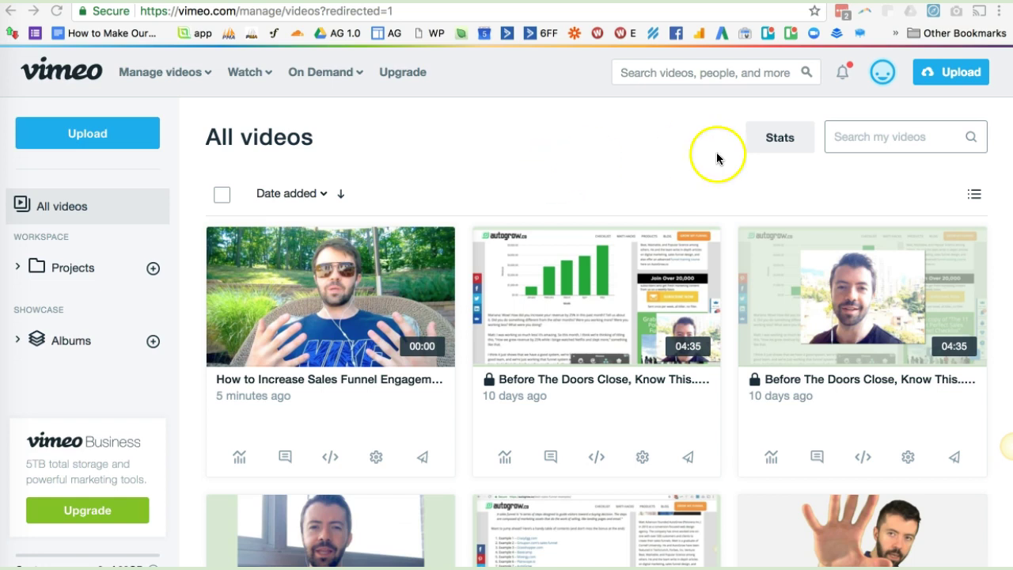
- Open the embed settings for the newest video, How to Increase Sales Funnel Engagement By 5X
scroll(605, 276, down, 1)
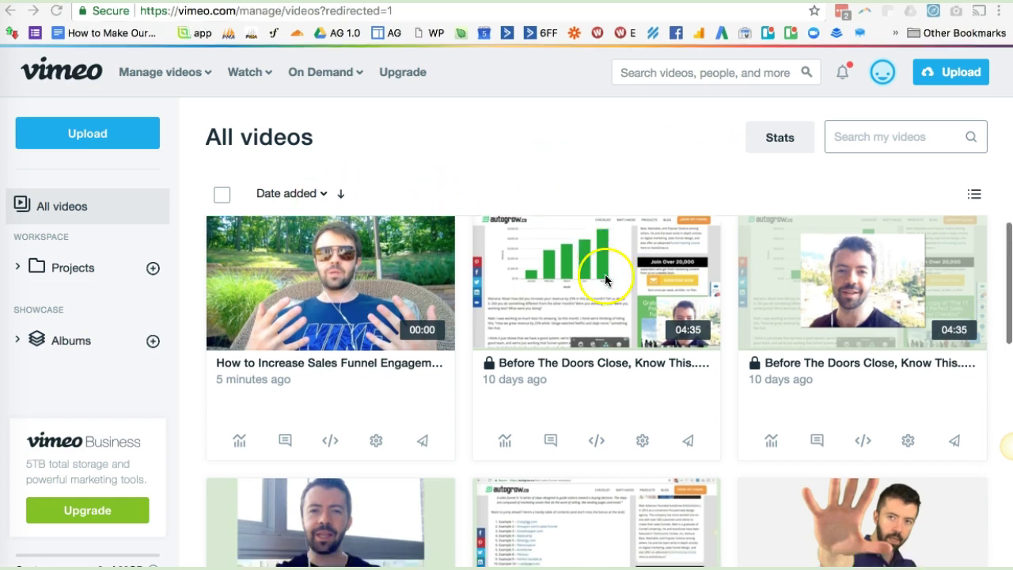
scroll(605, 279, down, 3)
scroll(569, 299, up, 3)
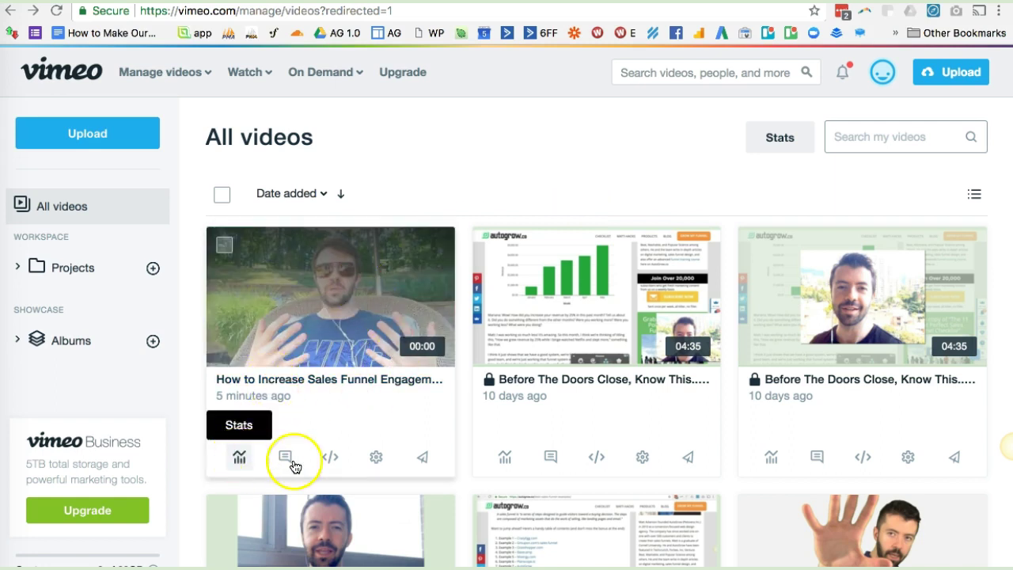
click(328, 459)
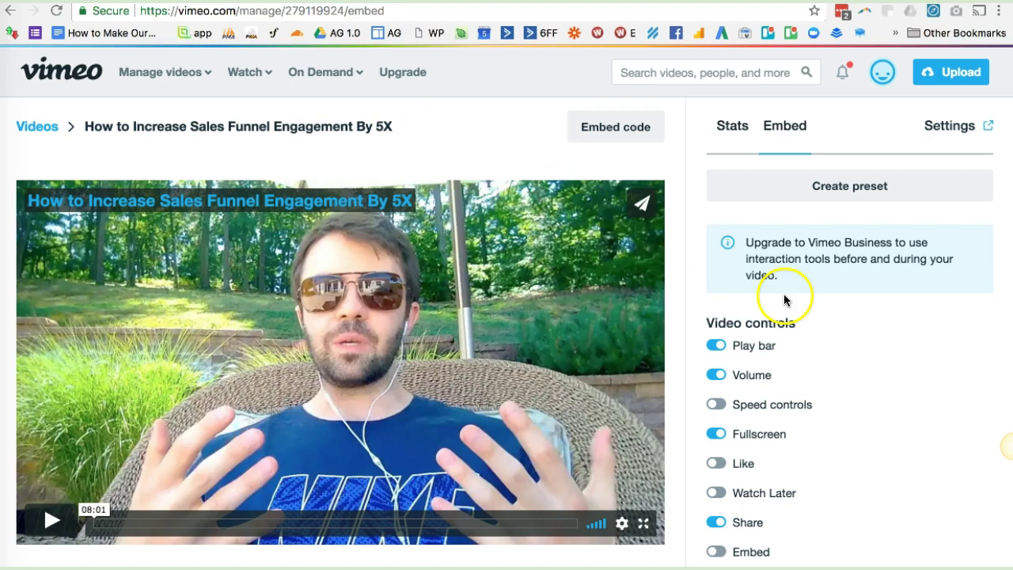
- Preview and dismiss the player's Share overlay, then look over the Embed panel options
click(641, 203)
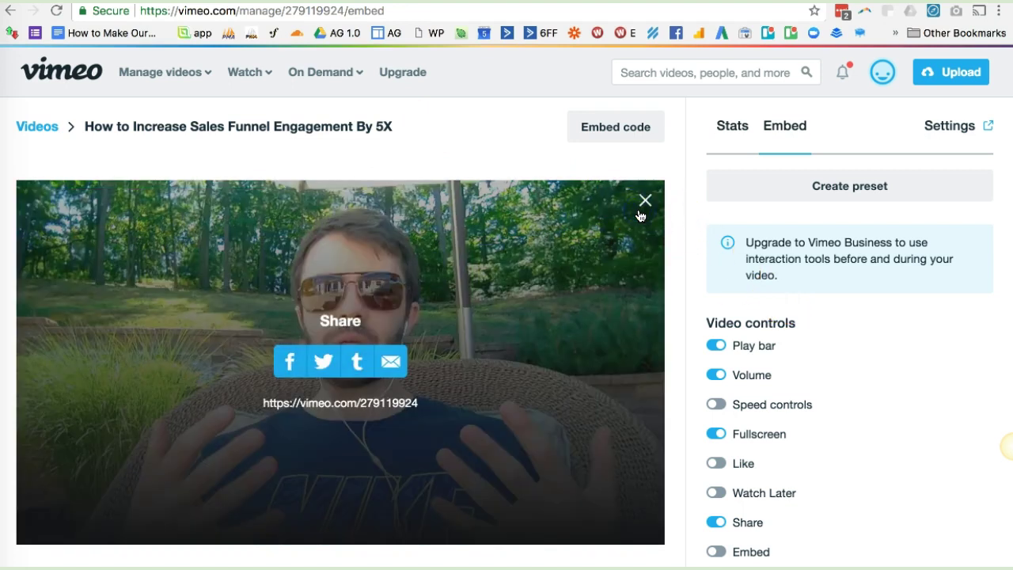
click(646, 202)
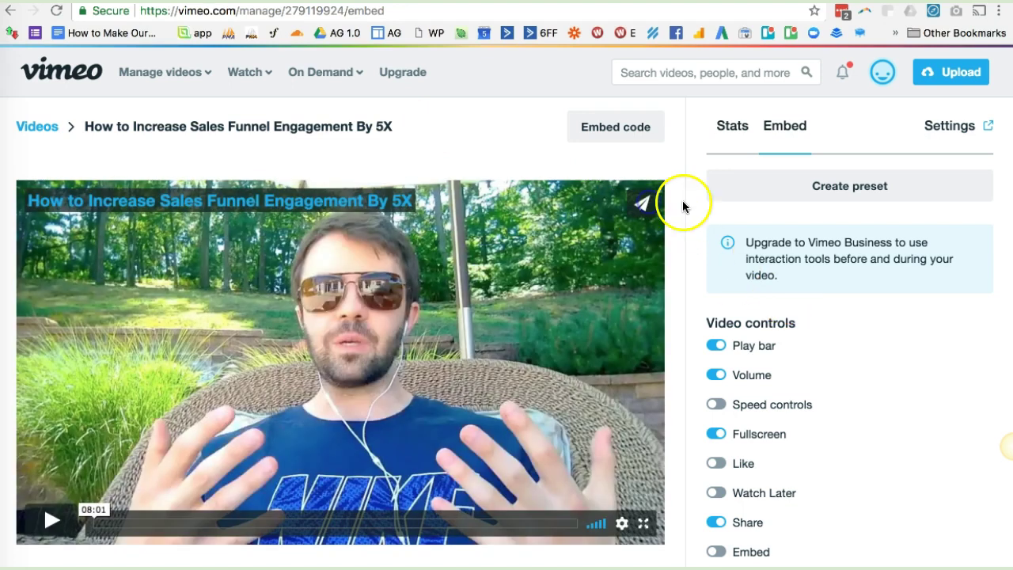
scroll(723, 249, down, 2)
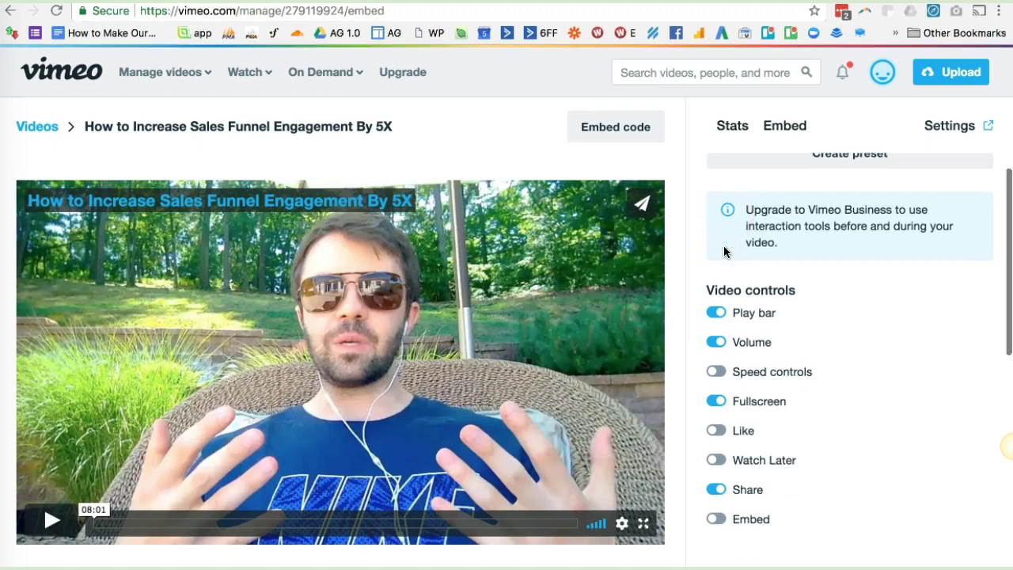
scroll(724, 251, down, 8)
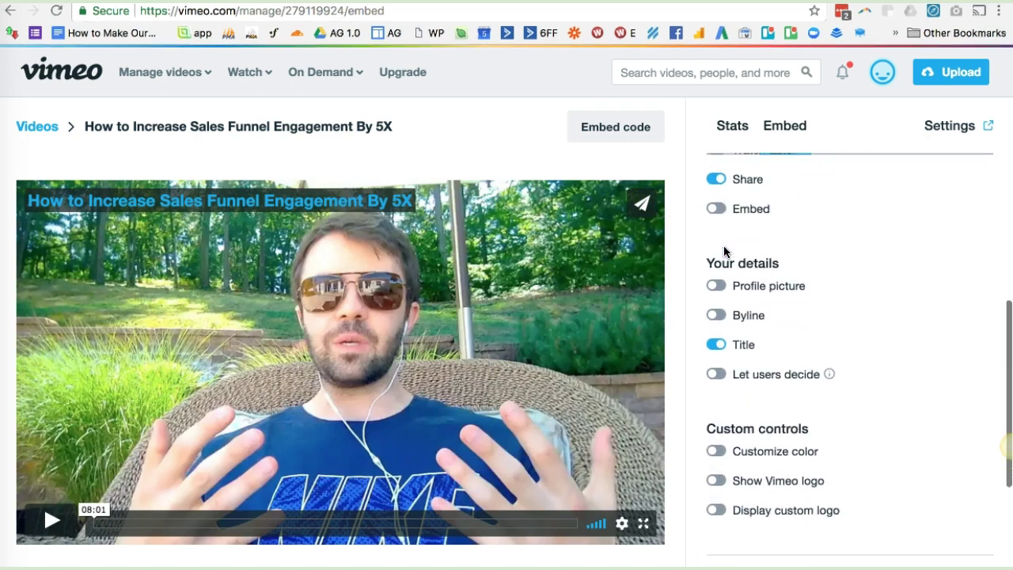
scroll(724, 252, up, 3)
scroll(724, 251, up, 7)
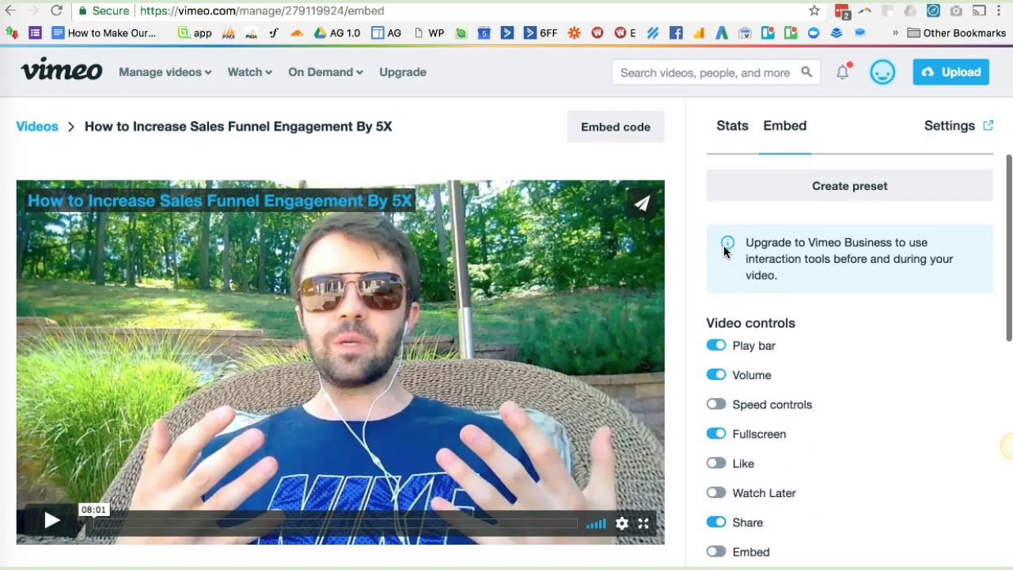
scroll(724, 251, down, 1)
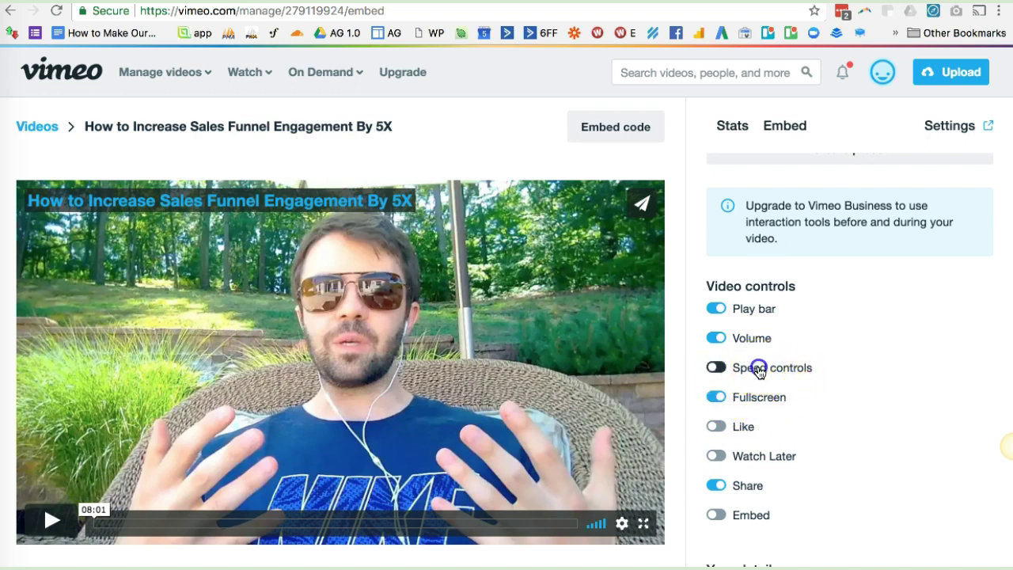
- Enable Speed controls and check the new speed option in the player's gear menu
click(758, 371)
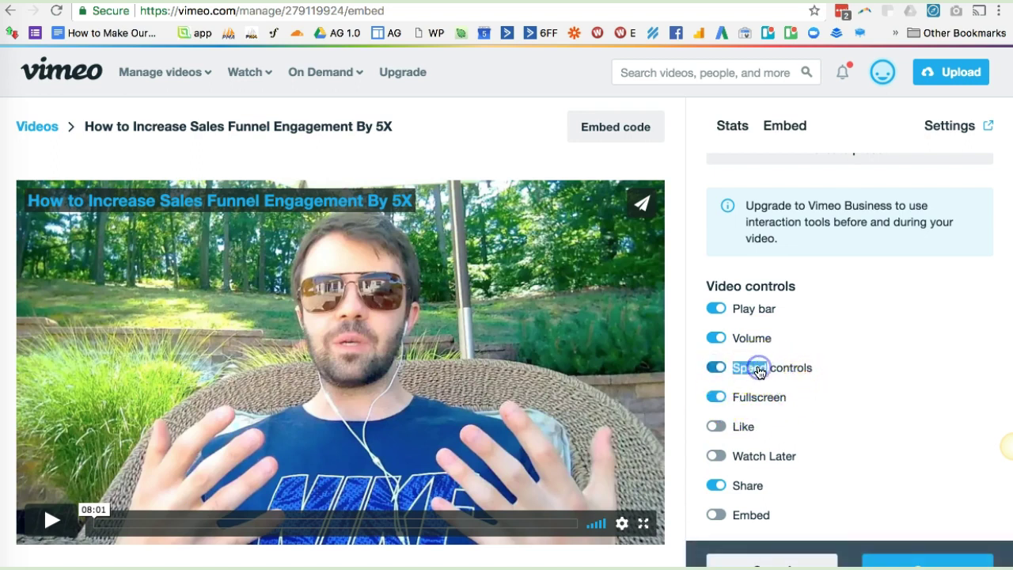
click(622, 523)
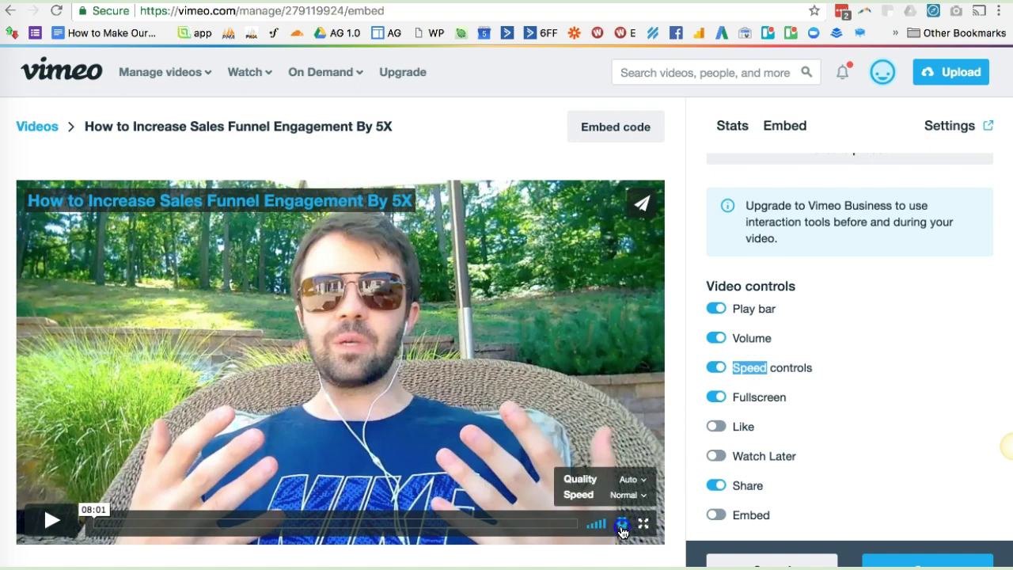
click(949, 366)
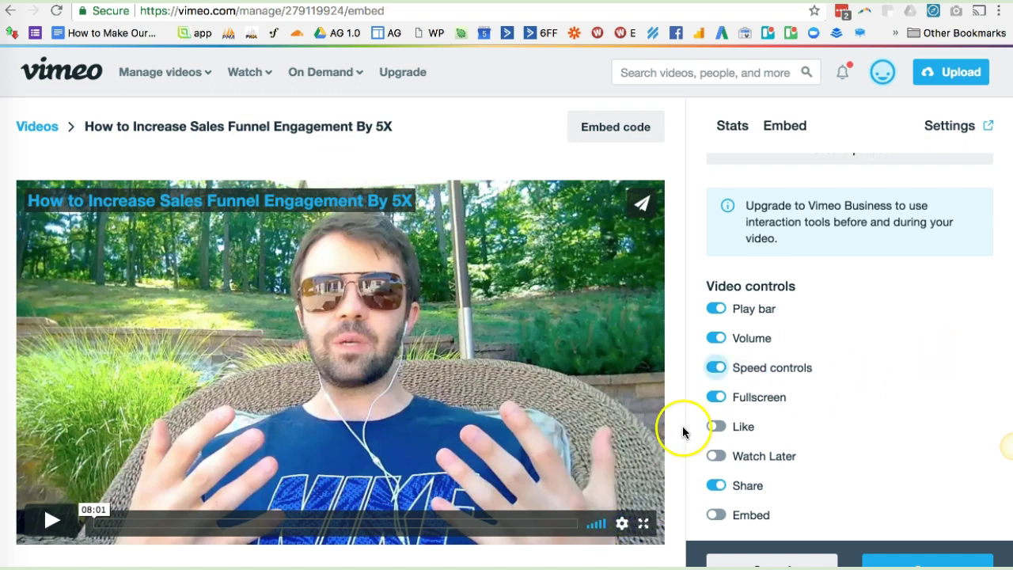
- Toggle the Title display setting and scroll down to the Custom controls section
scroll(697, 417, down, 3)
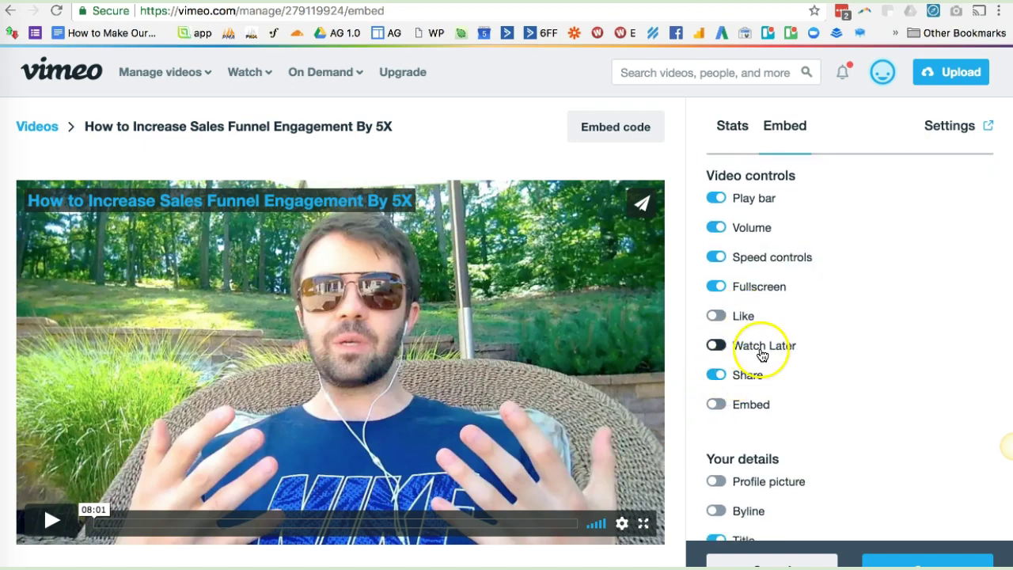
scroll(686, 411, down, 4)
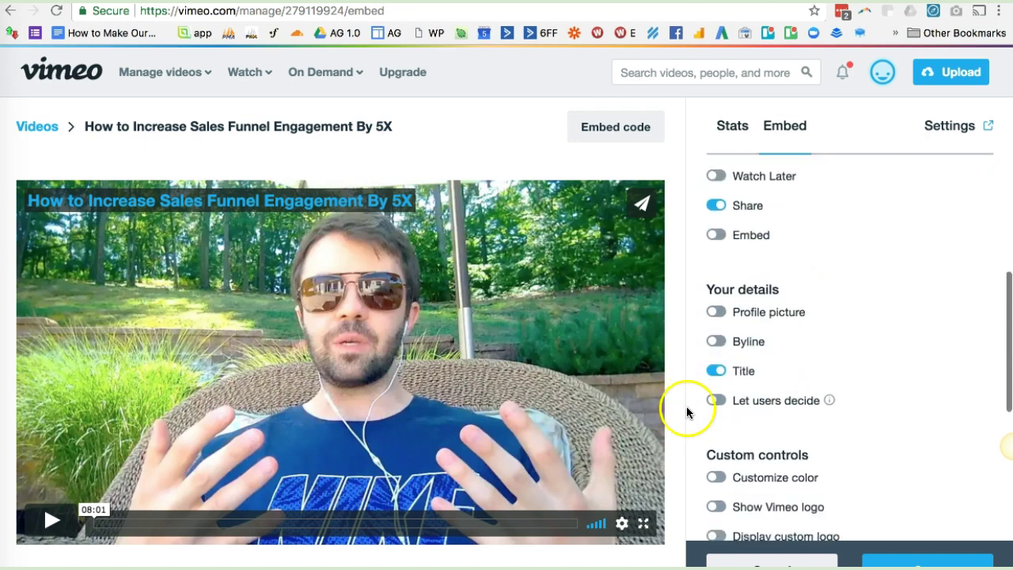
scroll(687, 411, down, 1)
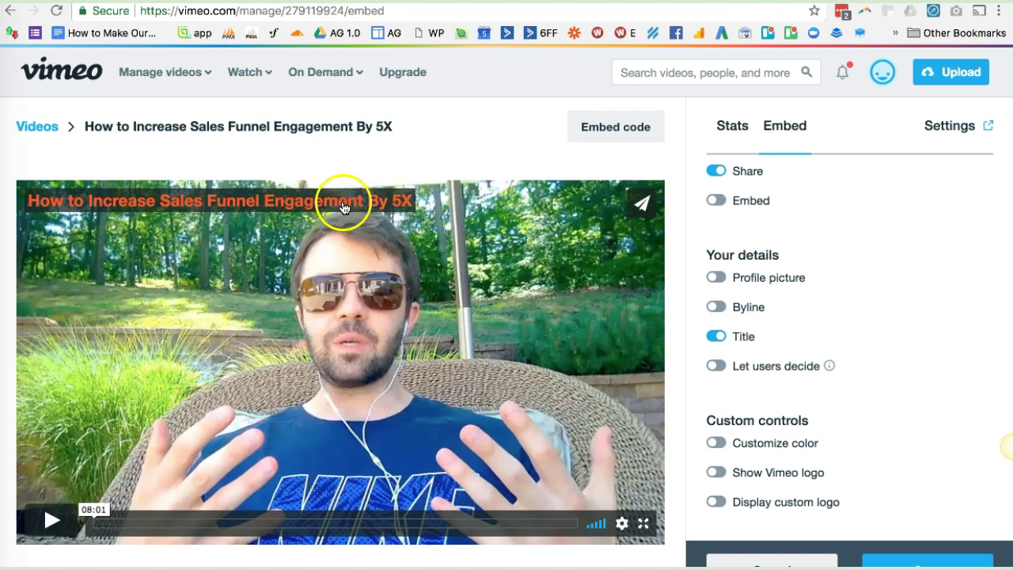
click(736, 345)
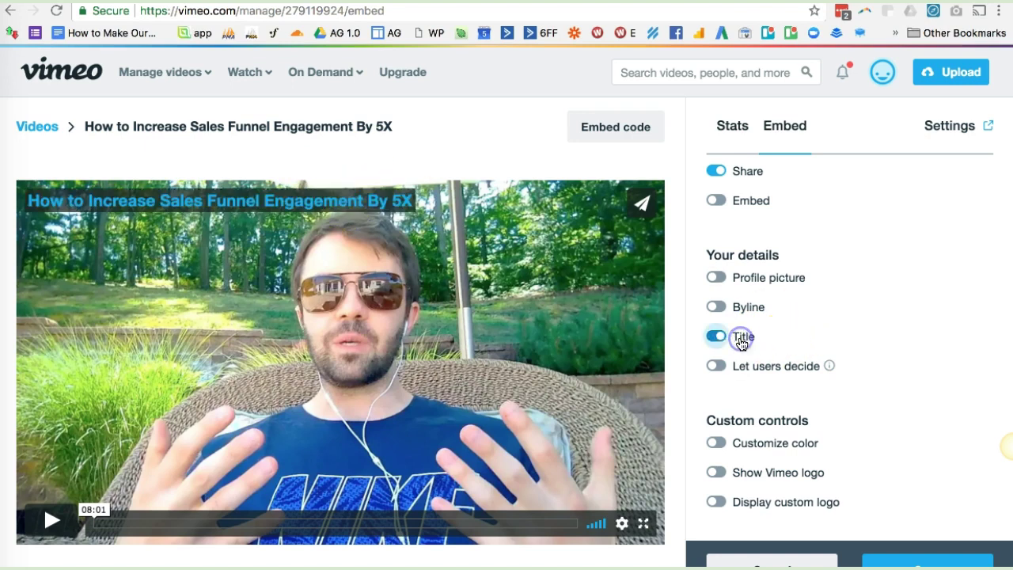
scroll(697, 353, down, 1)
scroll(696, 348, down, 2)
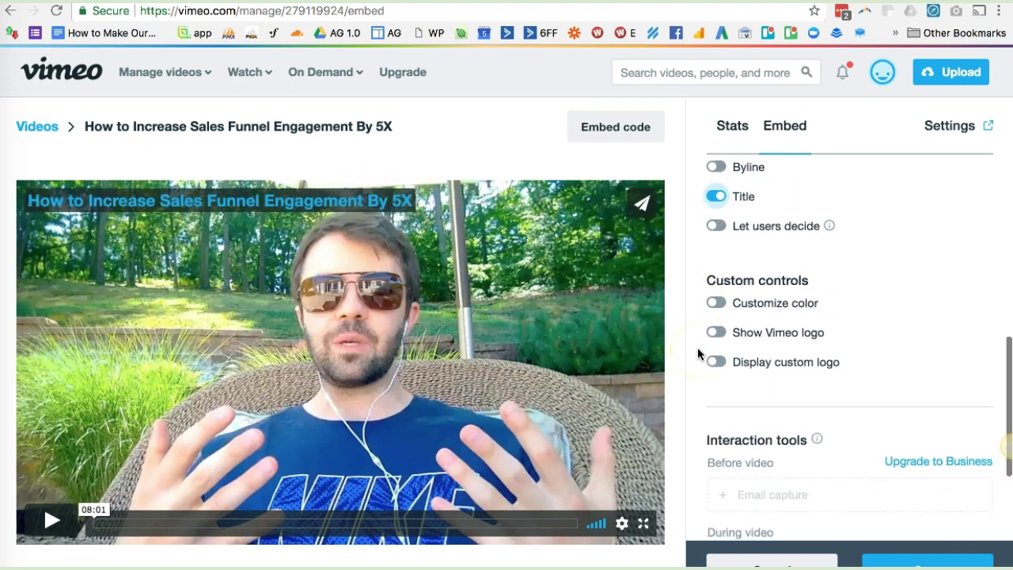
mouse_move(835, 185)
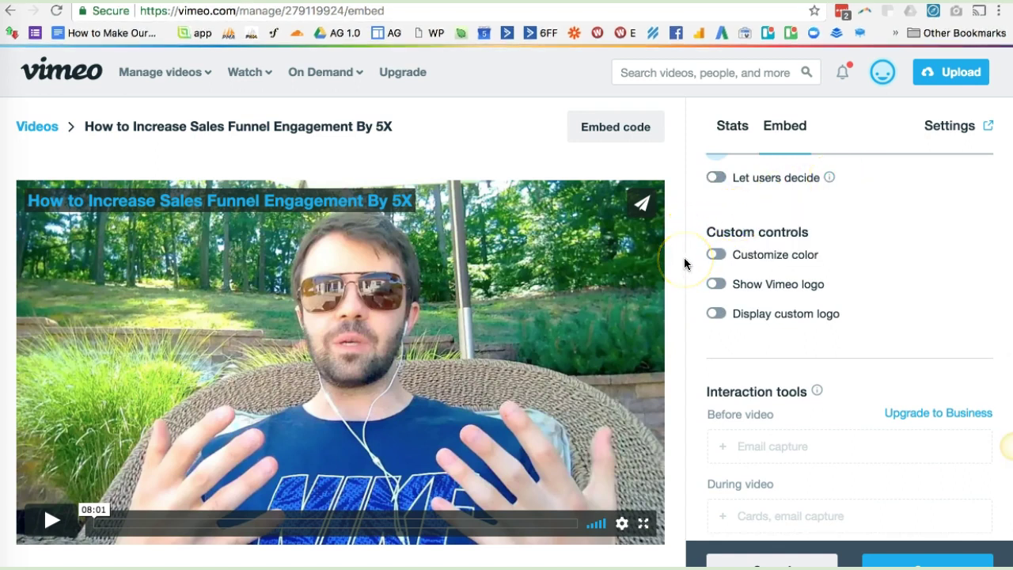
- Stay on the page to keep unsaved changes and enable Customize color (00adef)
key(super+r)
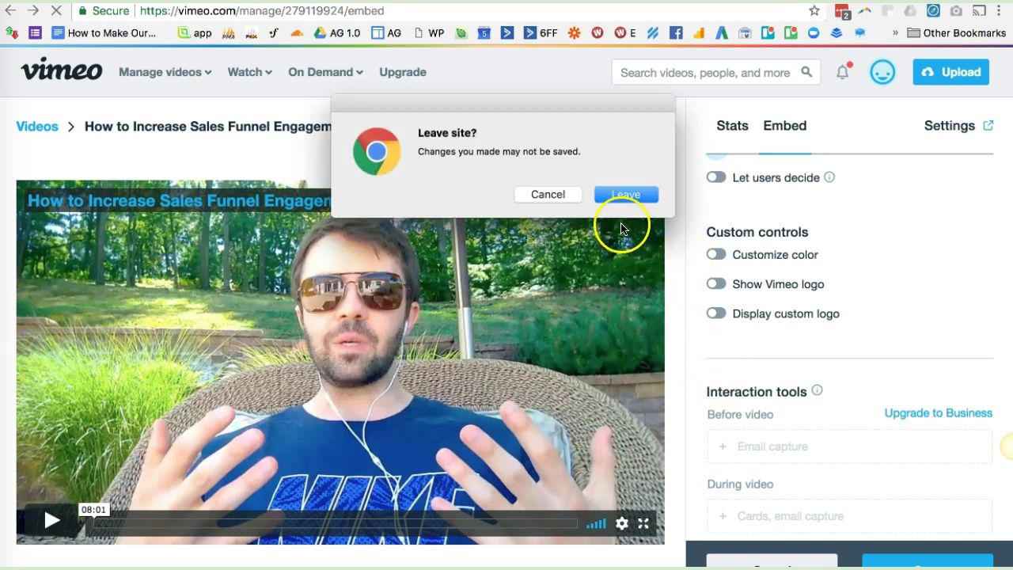
click(552, 202)
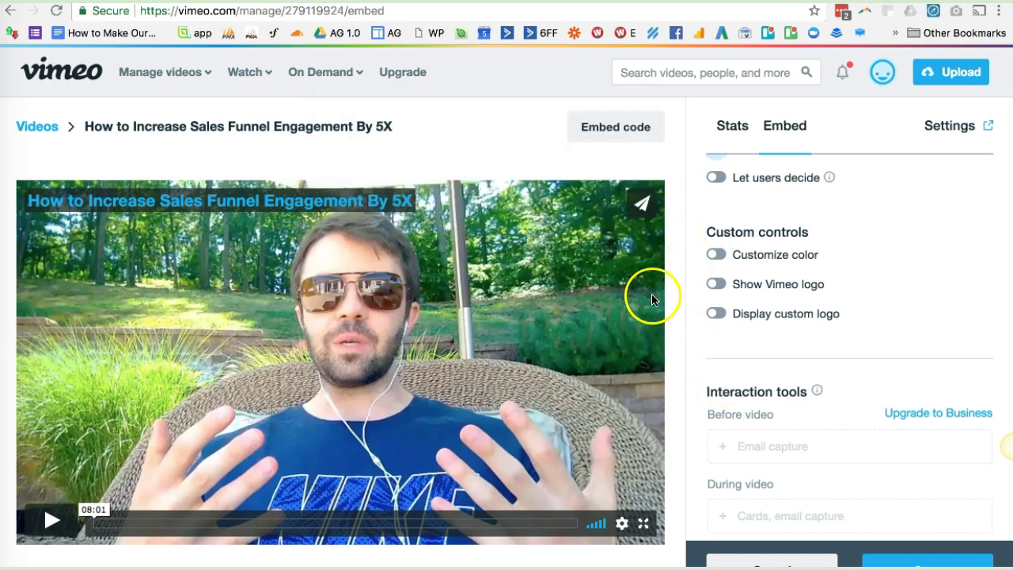
scroll(694, 301, down, 1)
scroll(694, 299, up, 1)
click(745, 250)
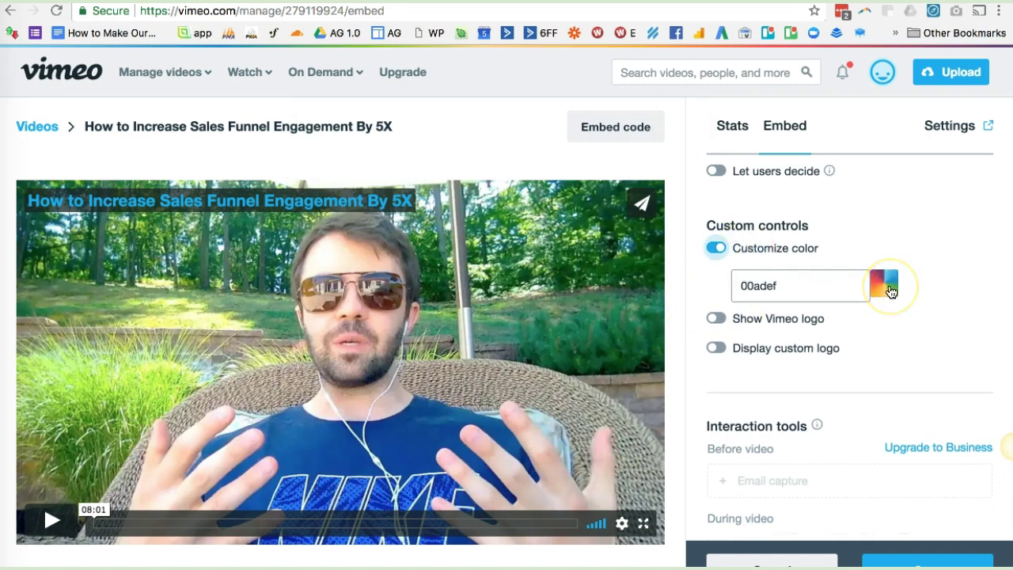
- Open autogrow.co in a new browser tab
key(ctrl+t)
text(autogrow.co)
key(Return)
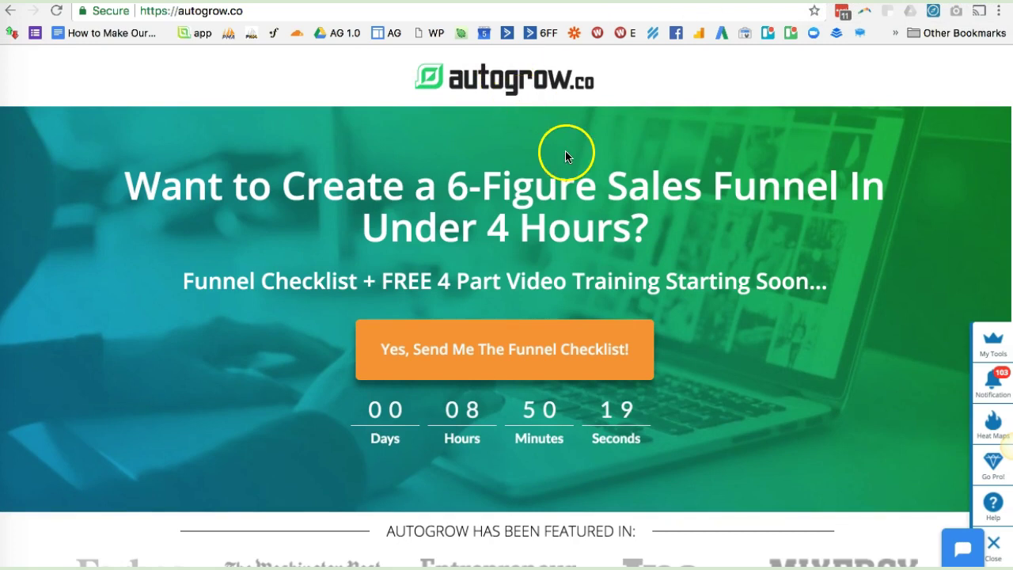
- Open an enlarged DevTools panel and inspect the autogrow.co main headline element
key(super+alt+i)
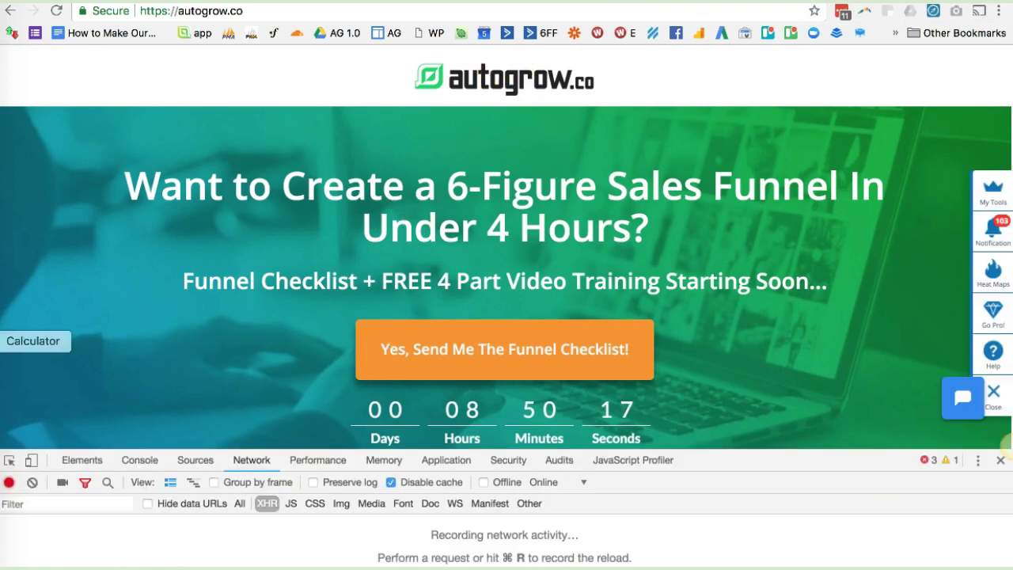
drag(55, 448, 54, 367)
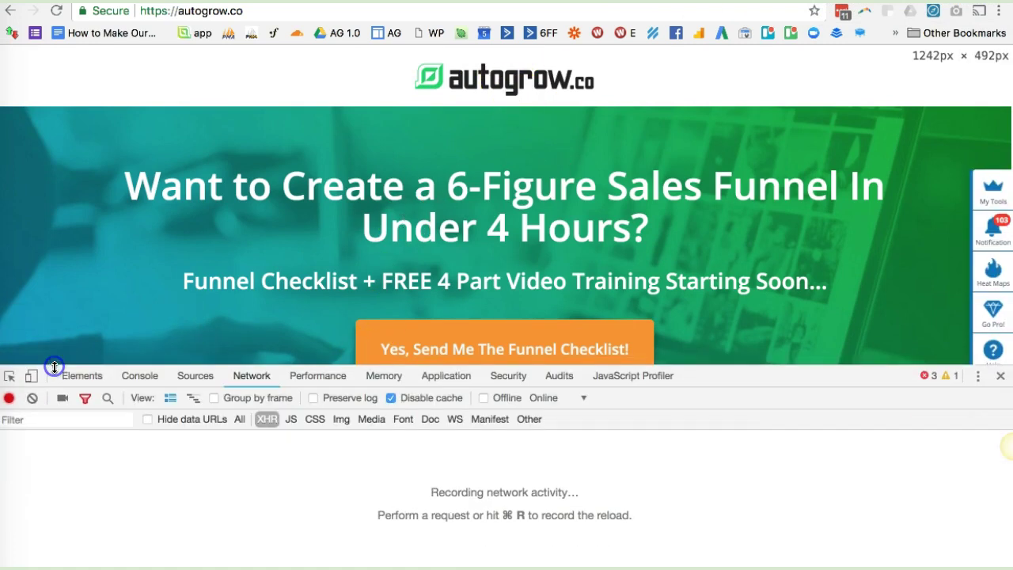
click(9, 375)
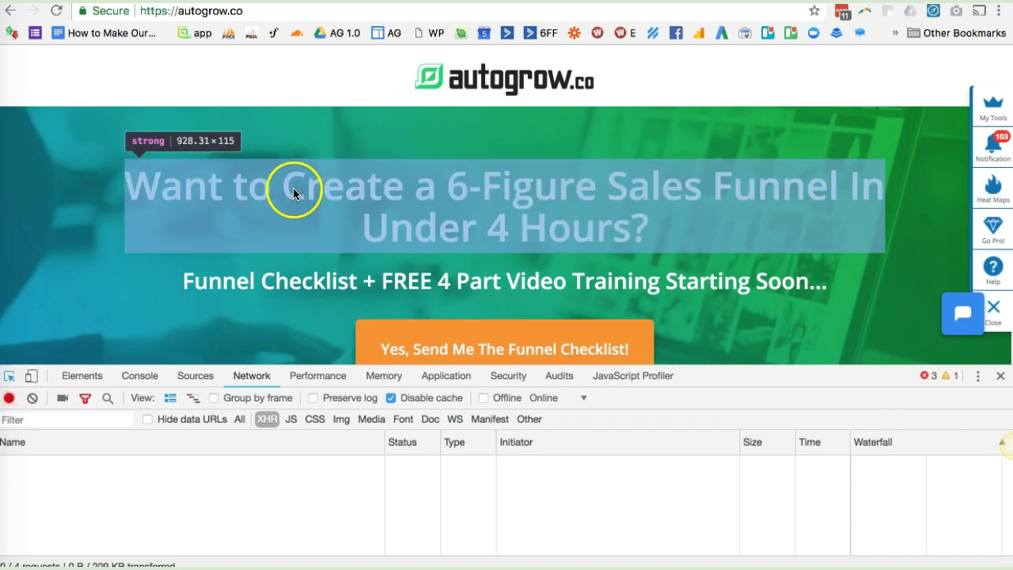
click(292, 188)
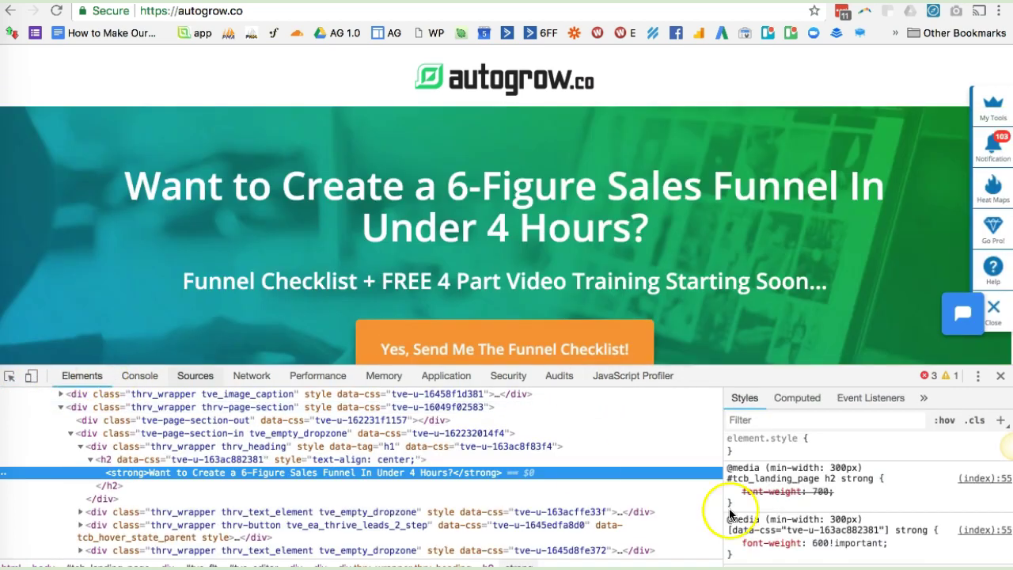
- Eyedrop the logo's brand green and select the sampled hex value 01d967
scroll(851, 486, down, 3)
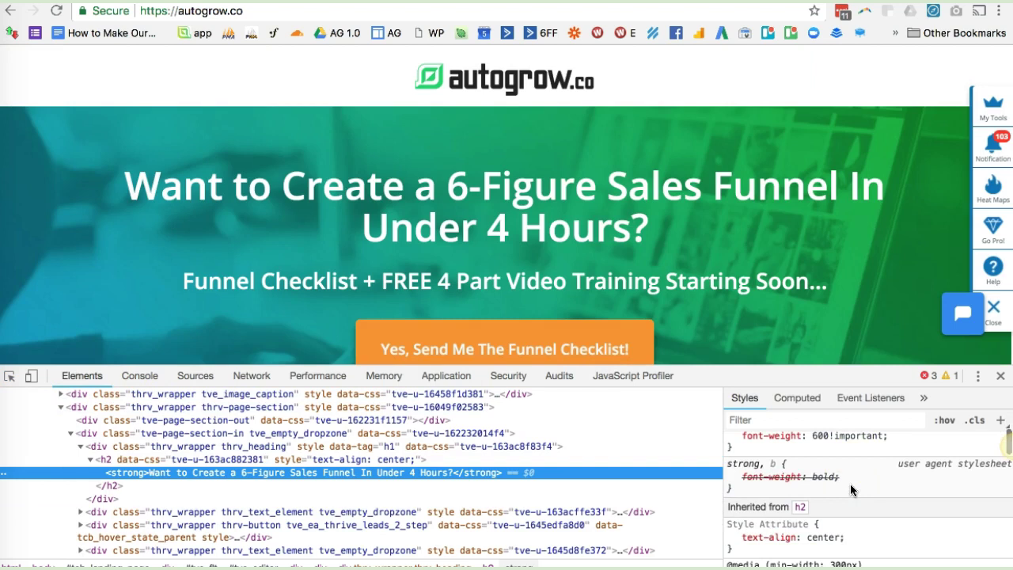
scroll(849, 484, down, 3)
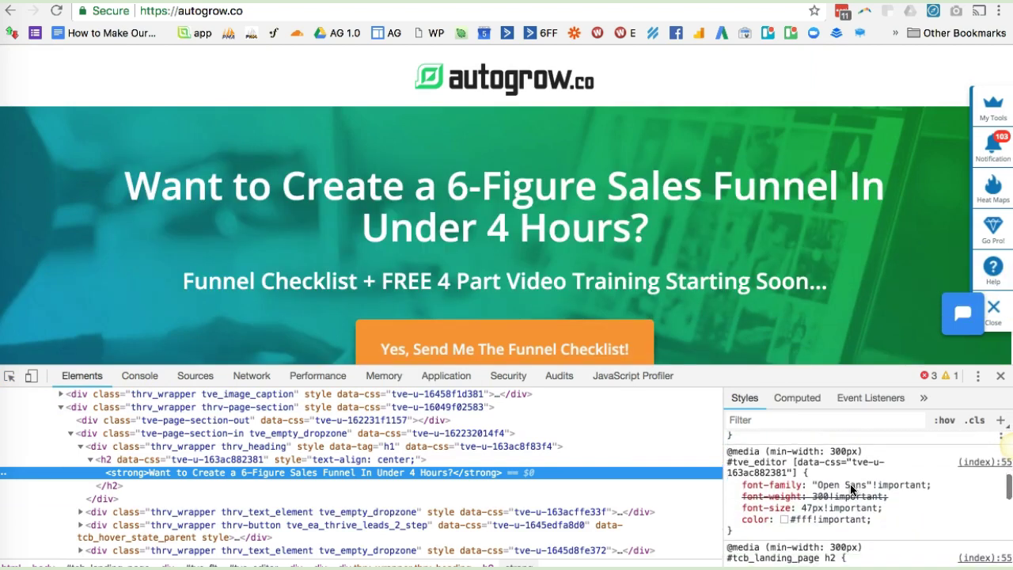
scroll(849, 483, up, 1)
click(782, 478)
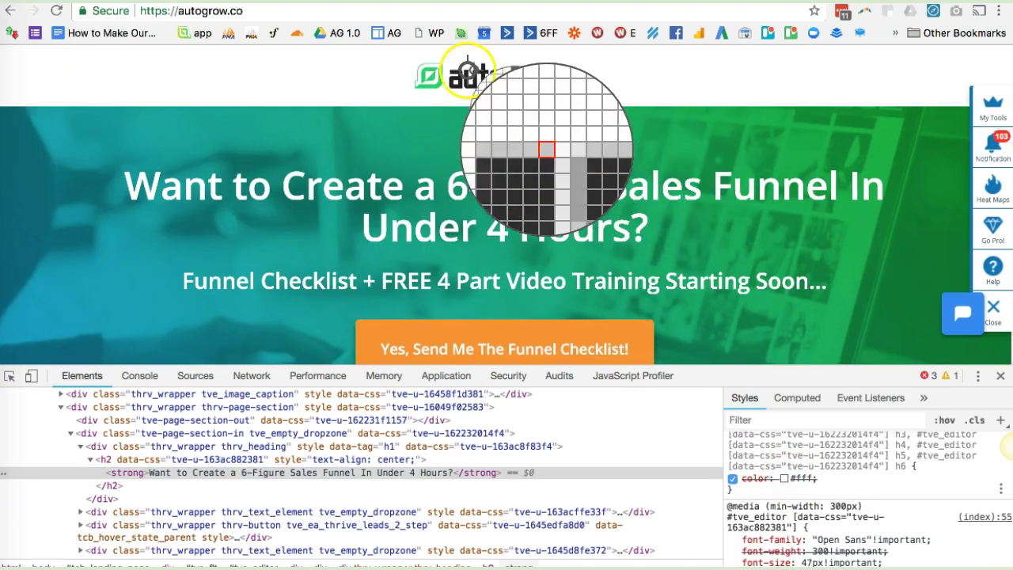
click(429, 70)
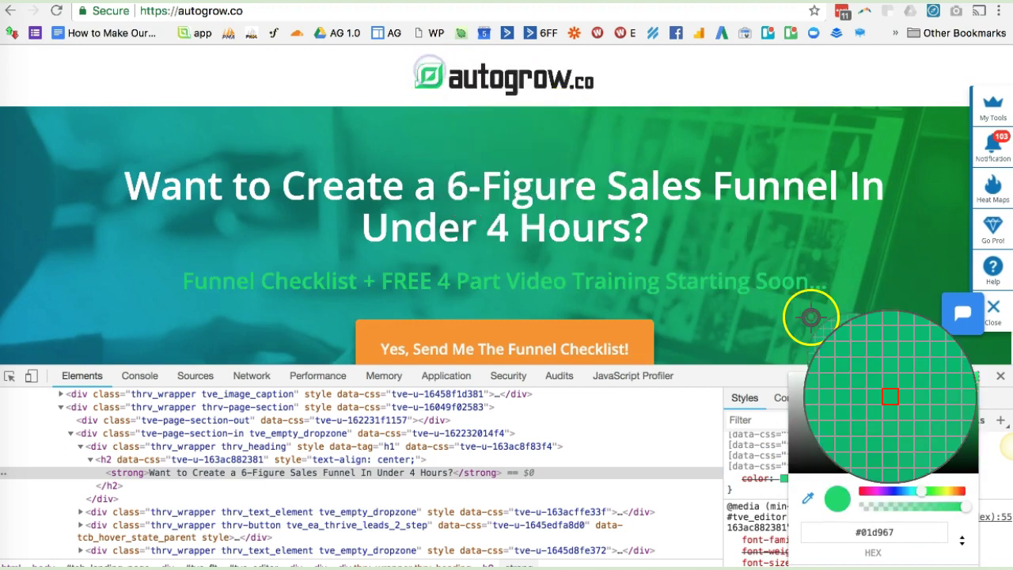
double_click(875, 530)
key(ctrl+c)
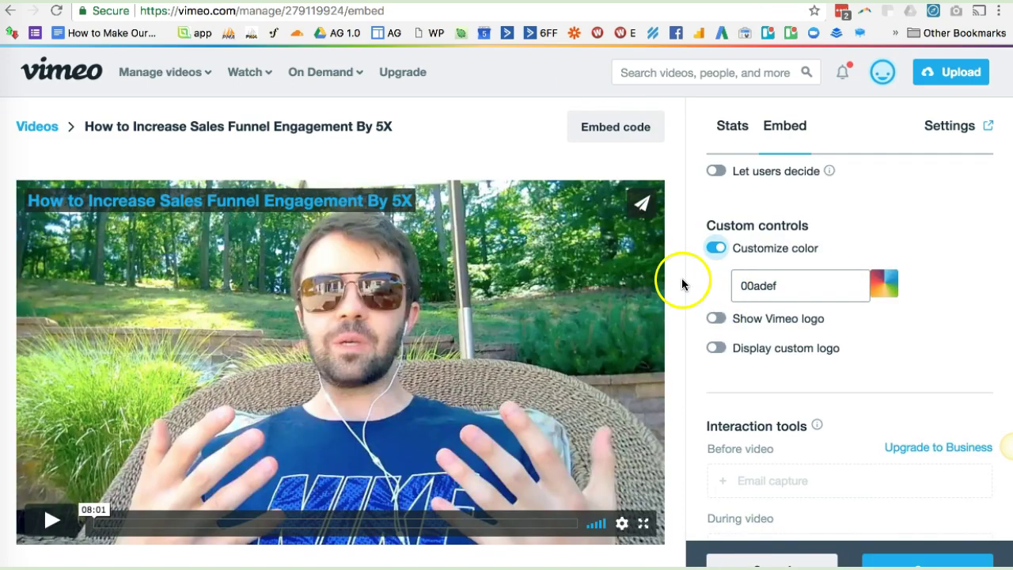
- Replace the player colour 00adef with the pasted brand green 01d967
click(870, 285)
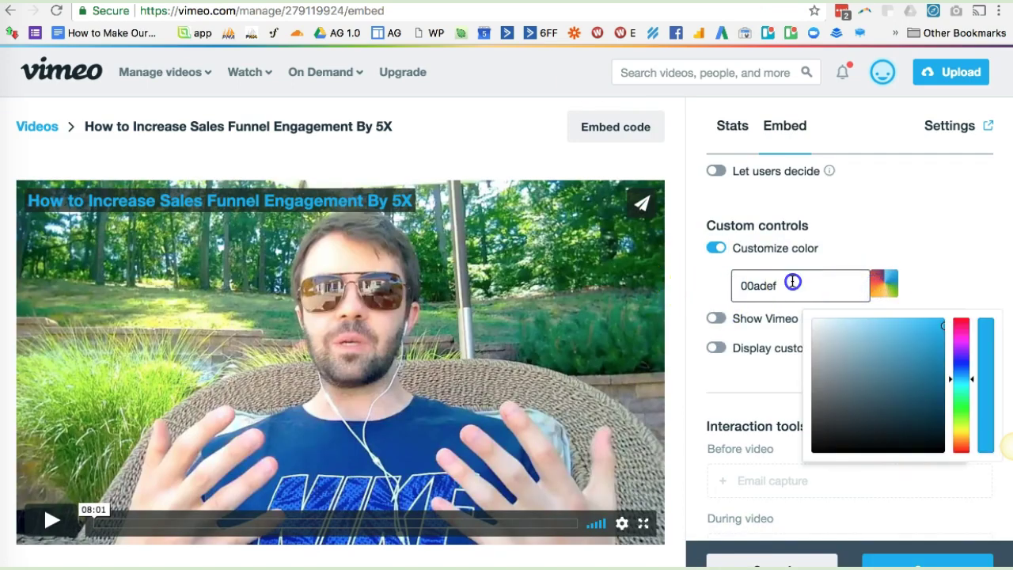
double_click(791, 281)
key(ctrl+v)
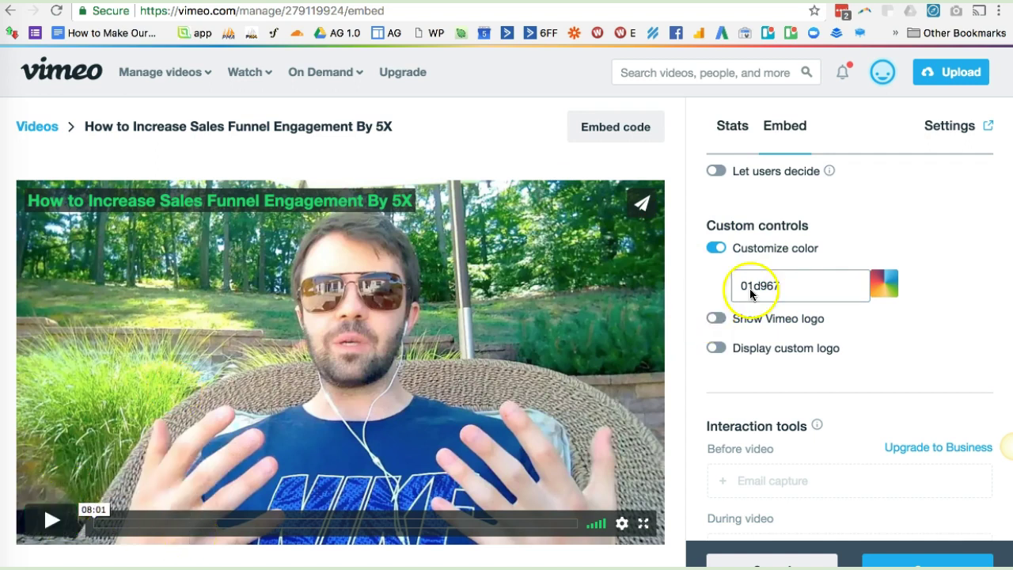
scroll(691, 290, down, 3)
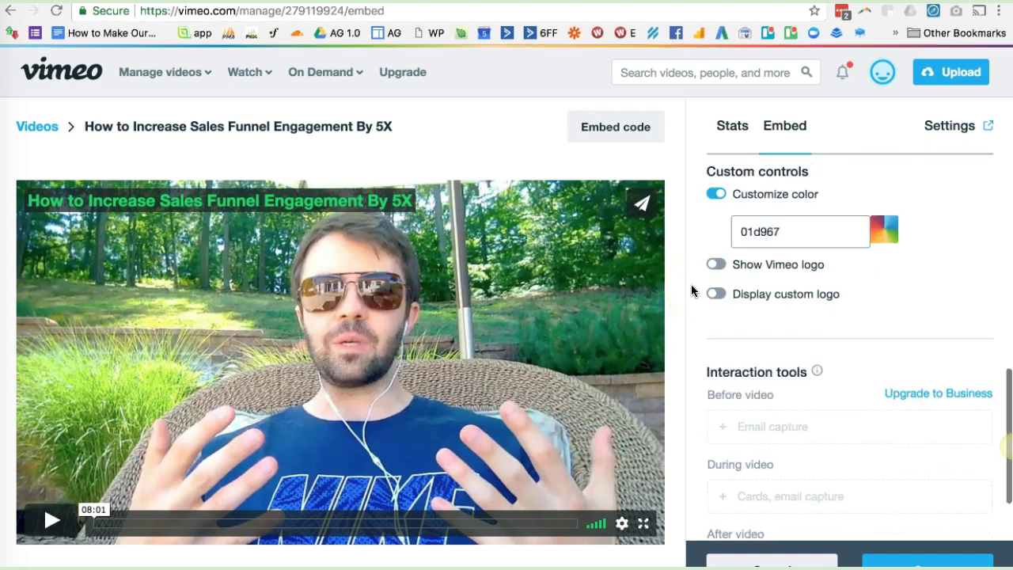
scroll(691, 291, up, 3)
scroll(690, 290, down, 2)
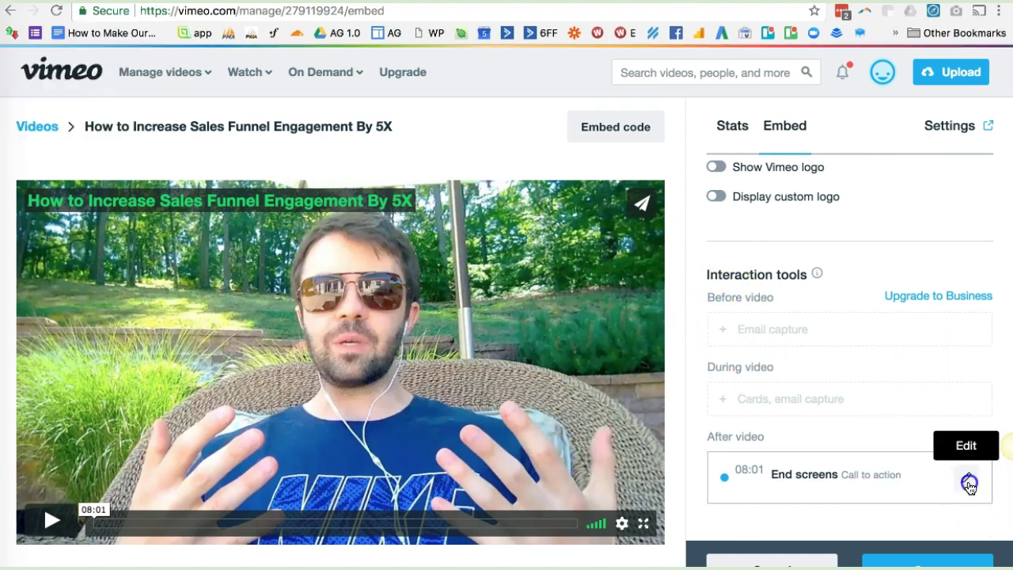
- Open the End screens editor and toggle the Background image off and back on
click(968, 482)
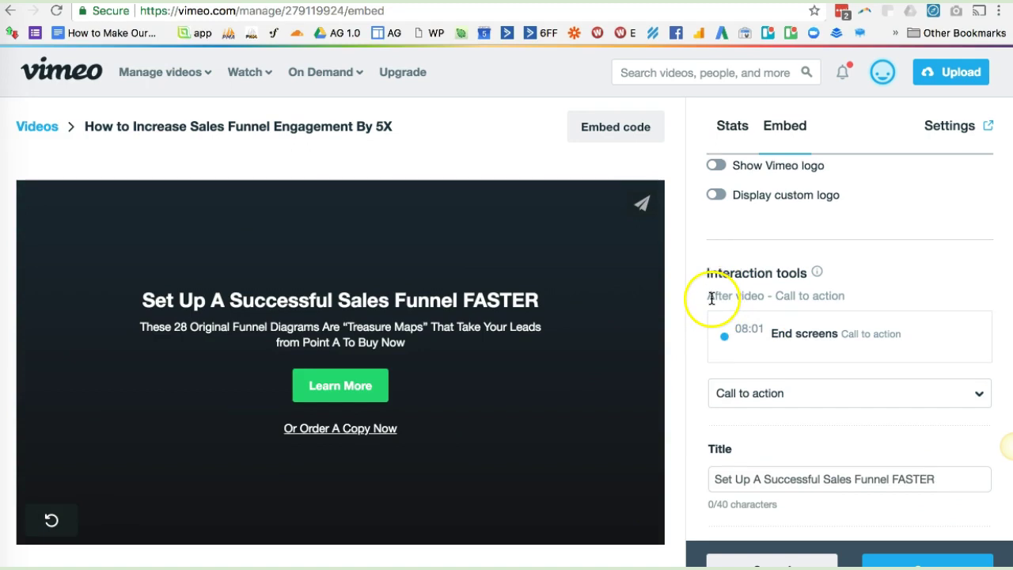
scroll(711, 298, down, 10)
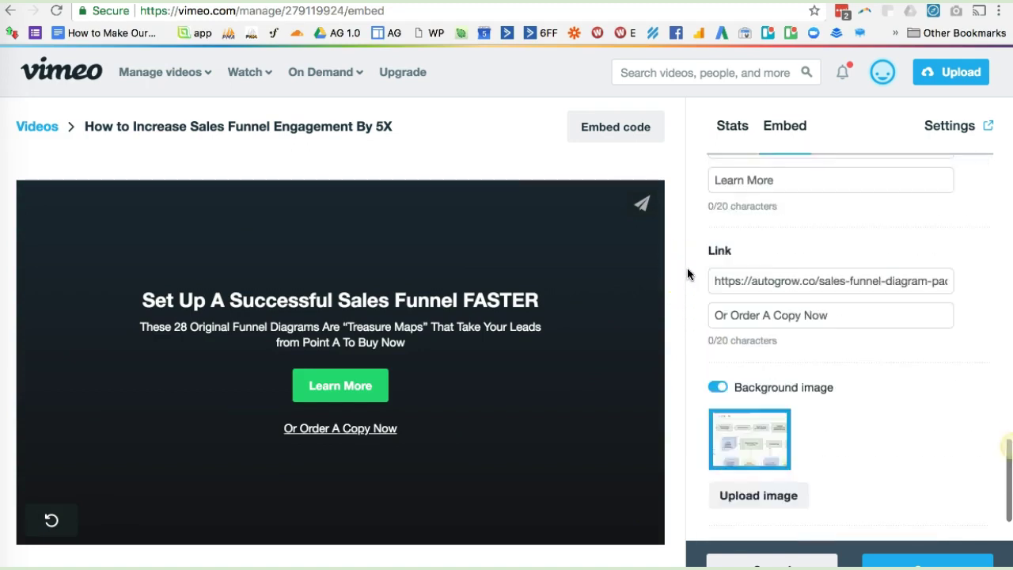
scroll(687, 273, down, 1)
click(716, 363)
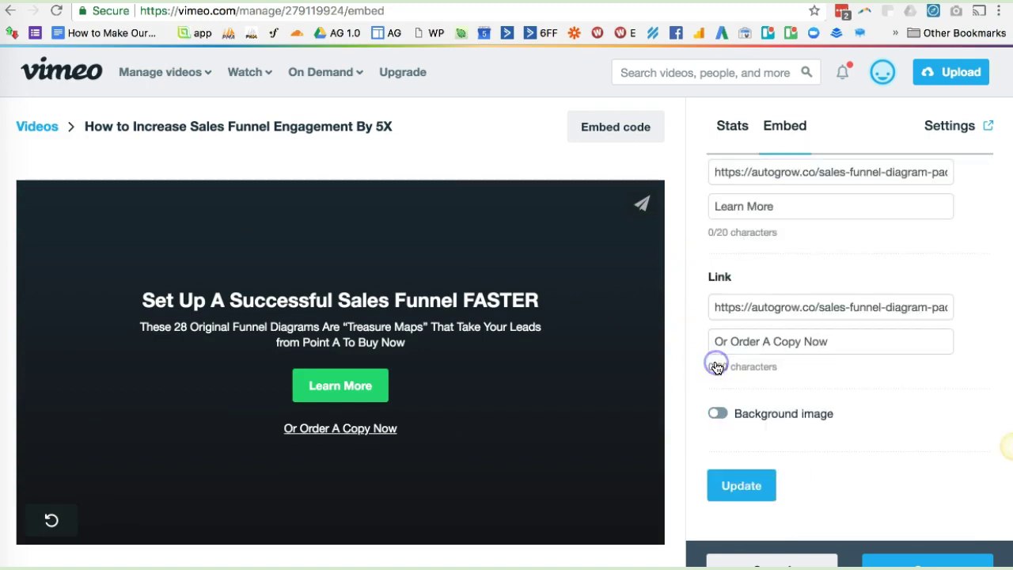
click(717, 413)
scroll(717, 413, down, 1)
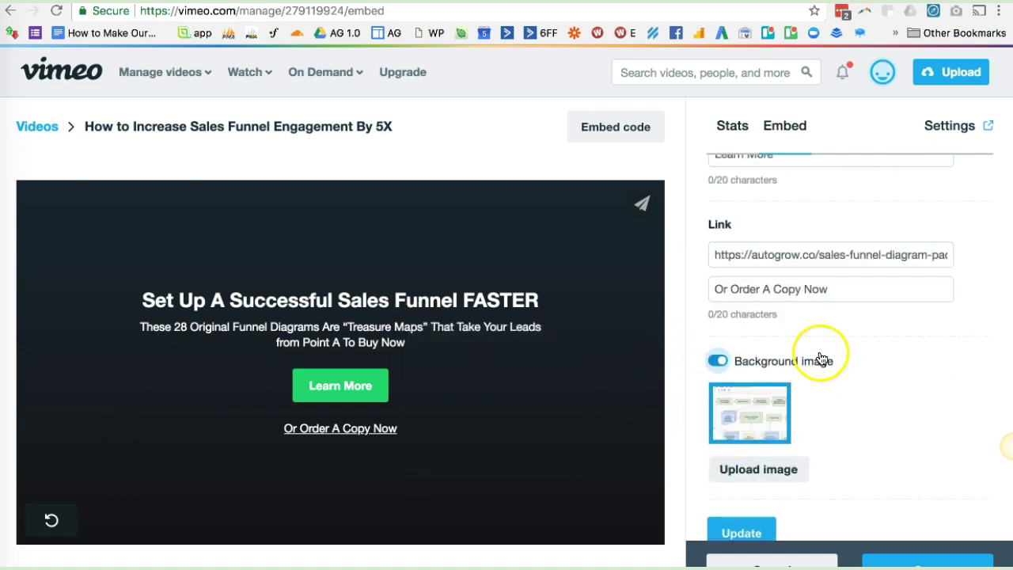
scroll(705, 289, up, 6)
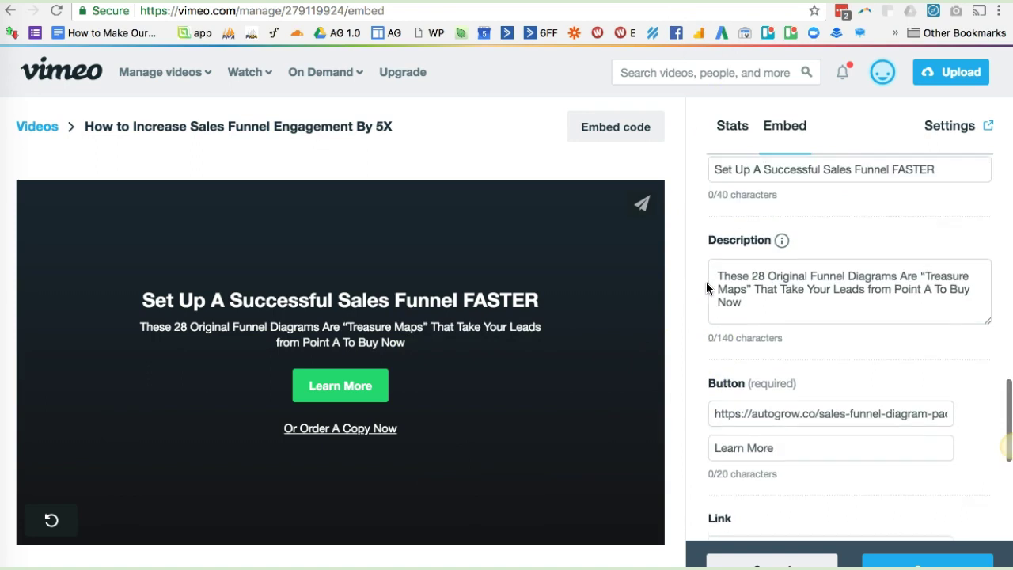
scroll(706, 282, up, 2)
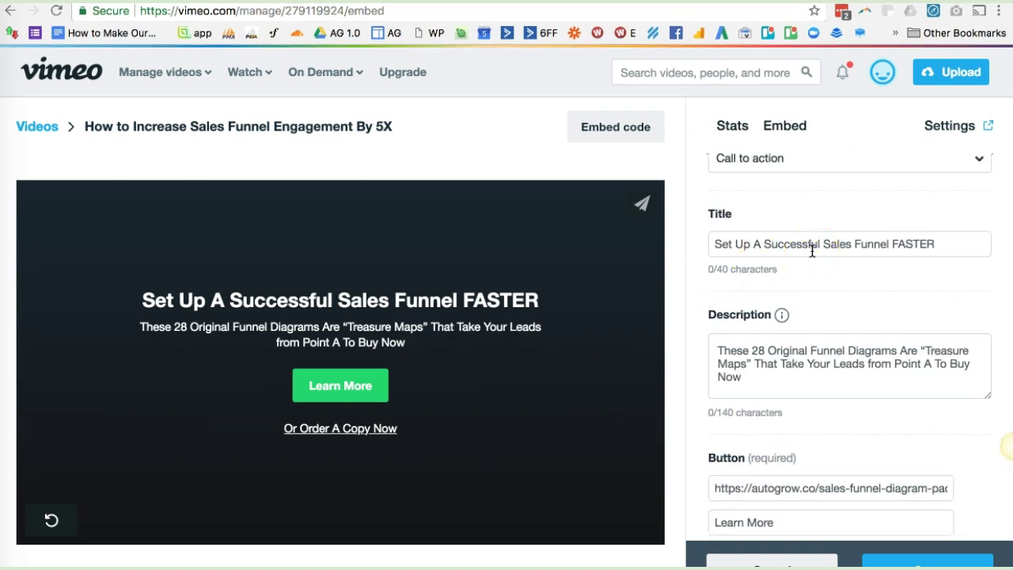
scroll(811, 250, up, 1)
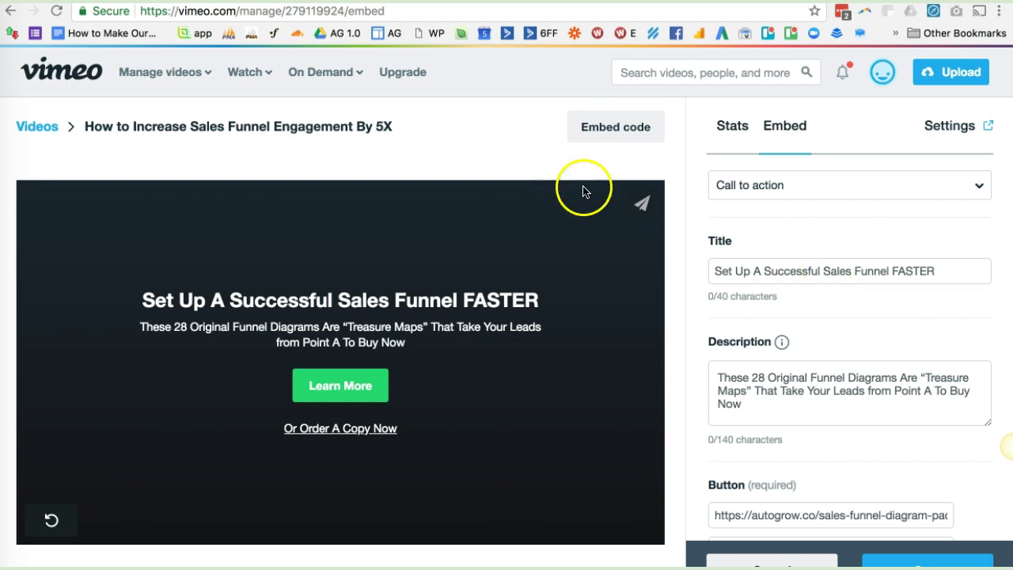
- Review the end-screen title, keep Call to action as the type, and return to the video
triple_click(782, 269)
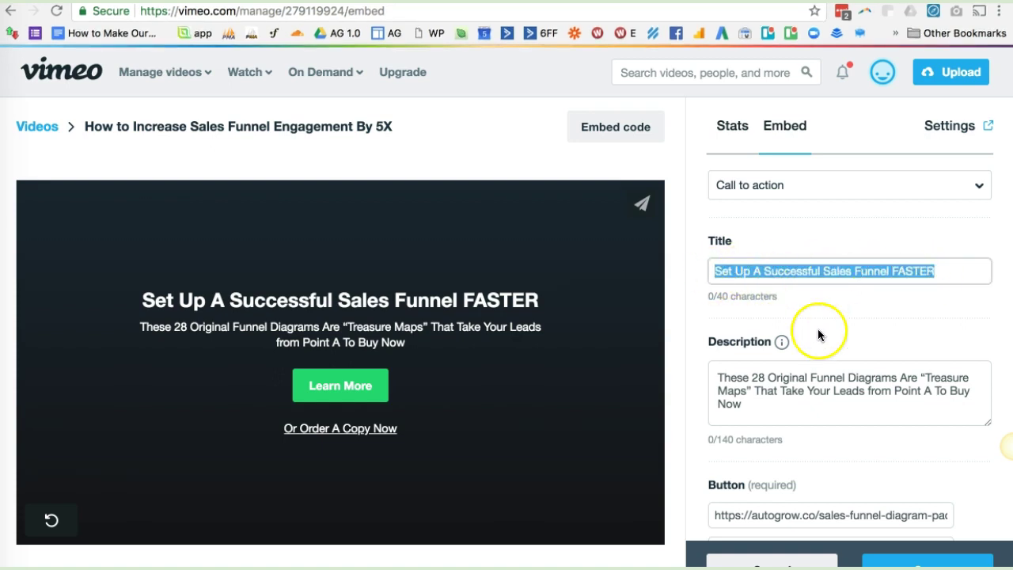
click(830, 187)
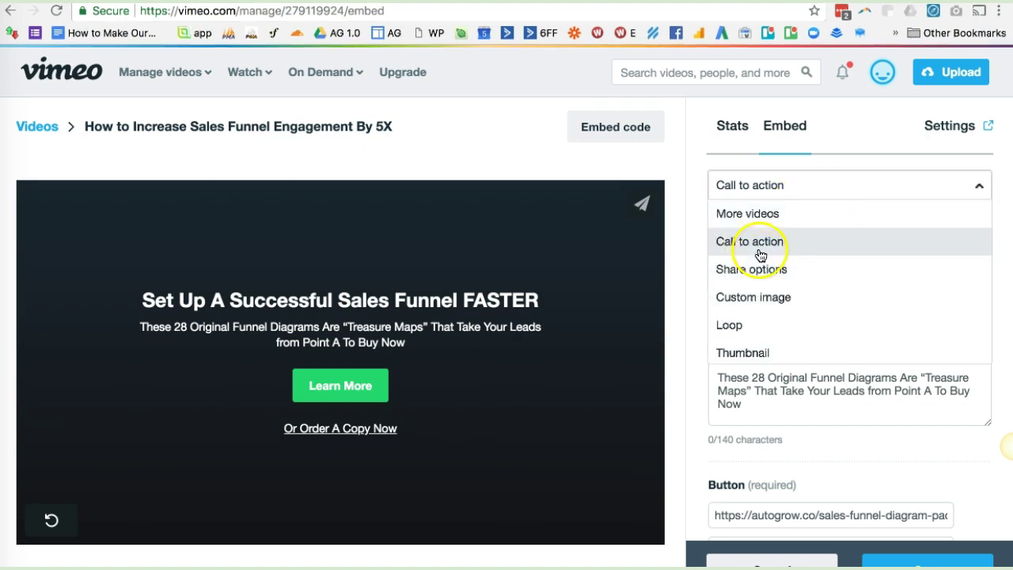
click(689, 227)
scroll(689, 229, up, 2)
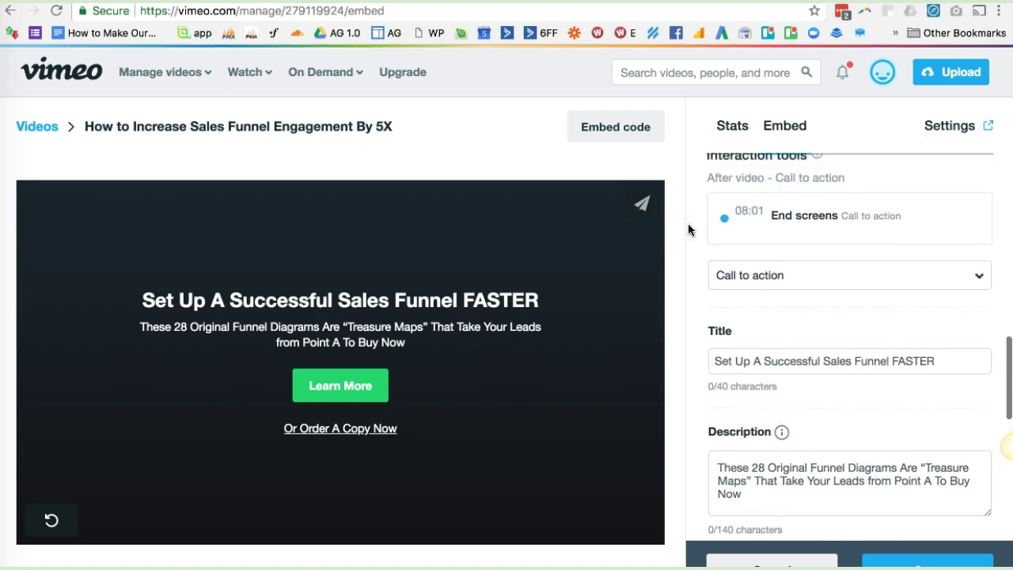
click(812, 235)
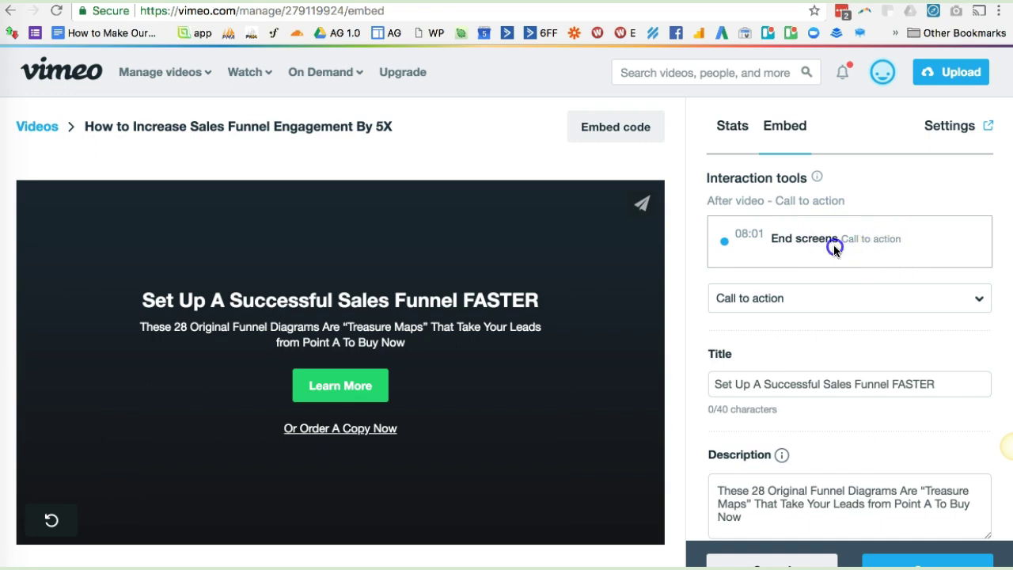
click(831, 244)
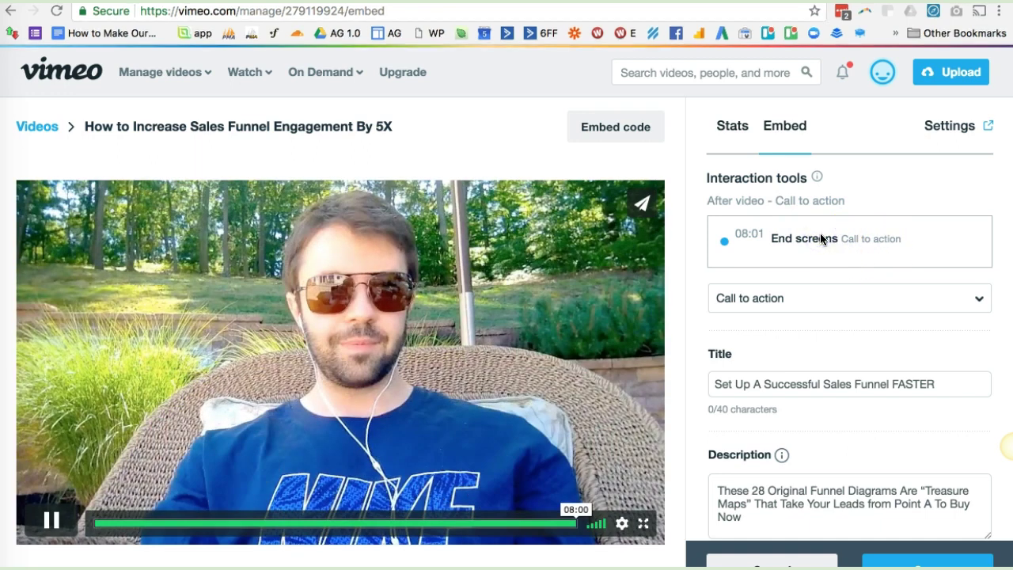
click(876, 242)
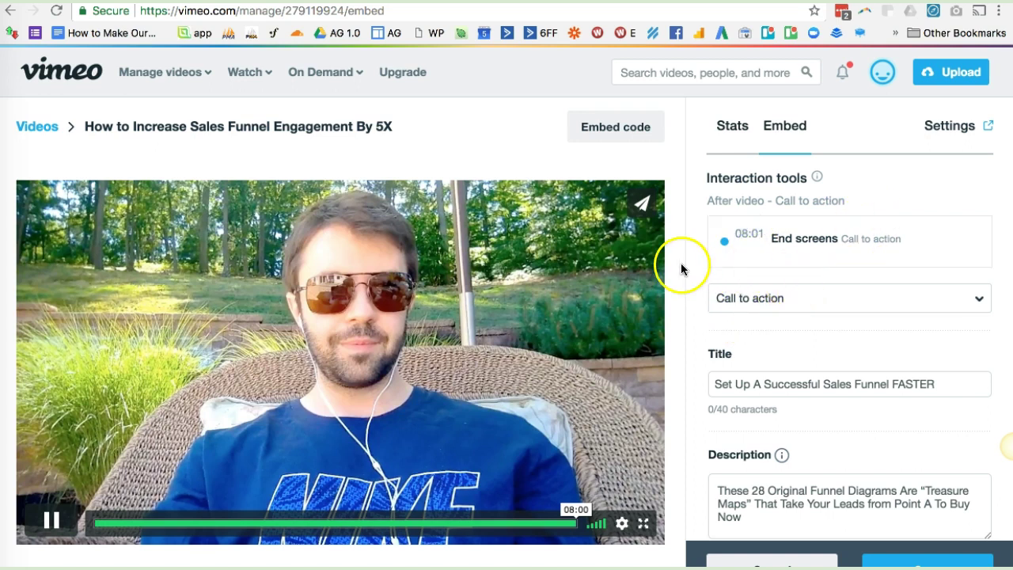
scroll(723, 317, down, 3)
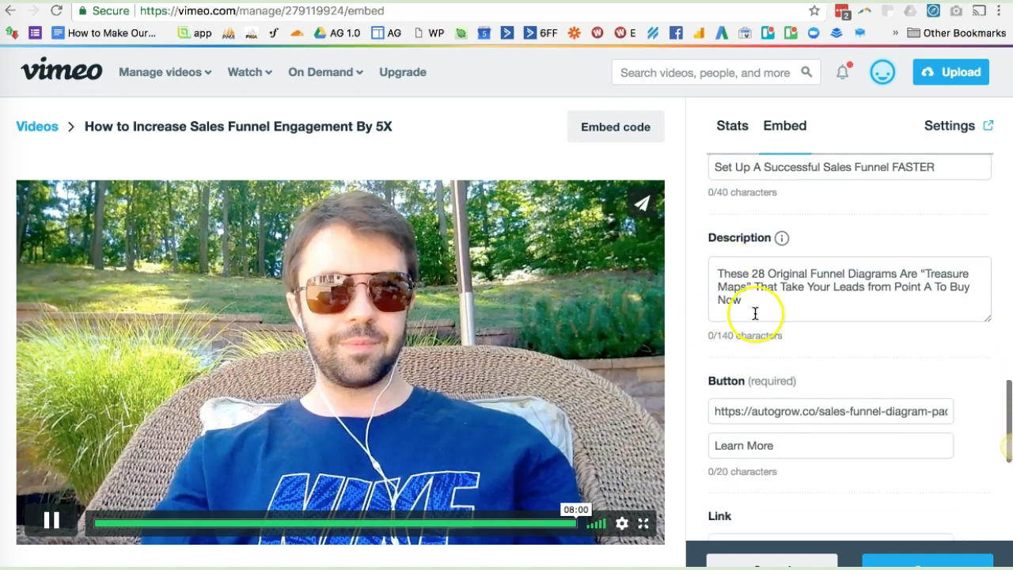
drag(762, 306, 716, 256)
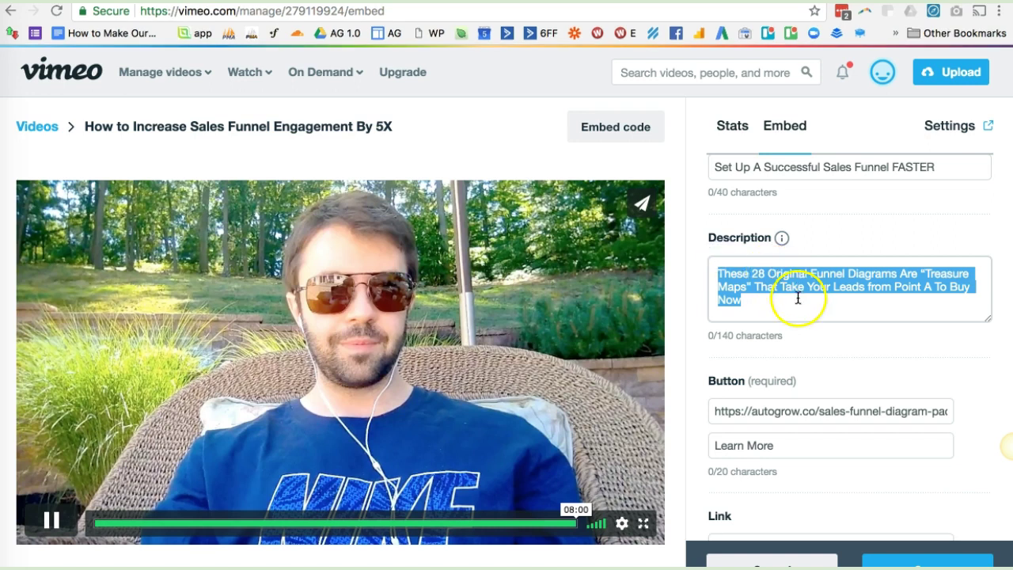
click(696, 339)
scroll(695, 338, down, 3)
scroll(696, 343, up, 1)
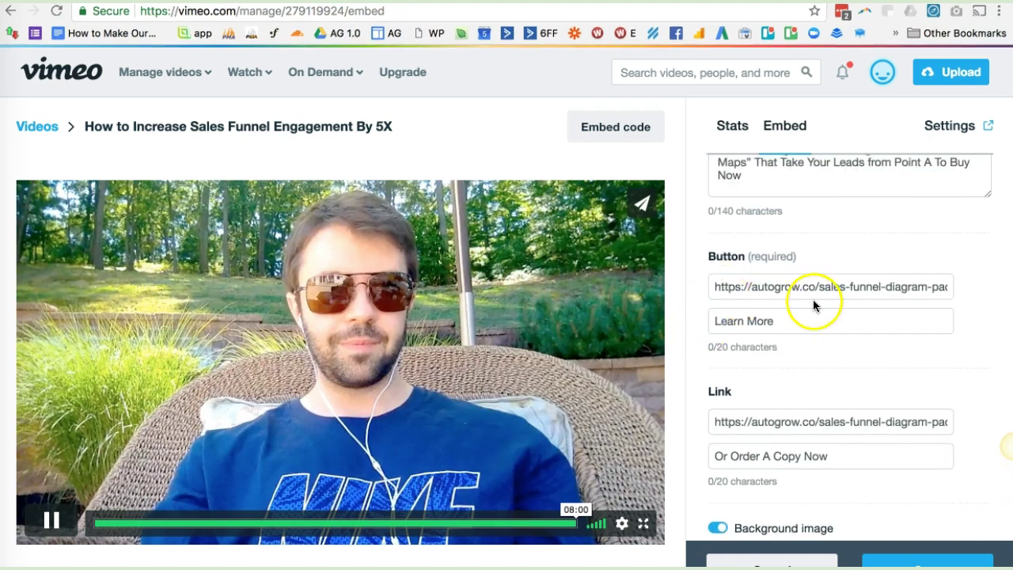
triple_click(735, 287)
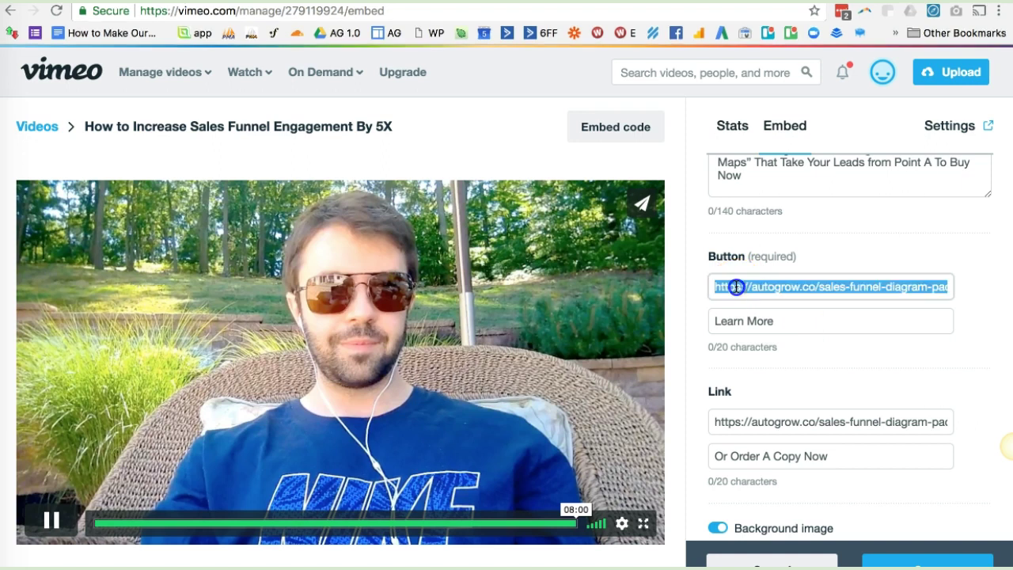
click(818, 320)
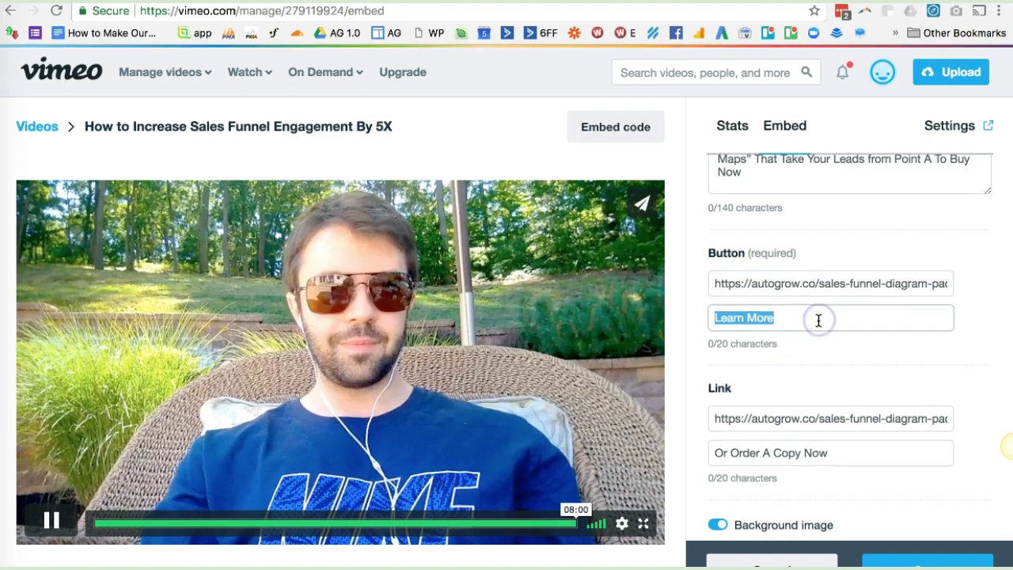
scroll(818, 320, down, 5)
scroll(817, 318, up, 2)
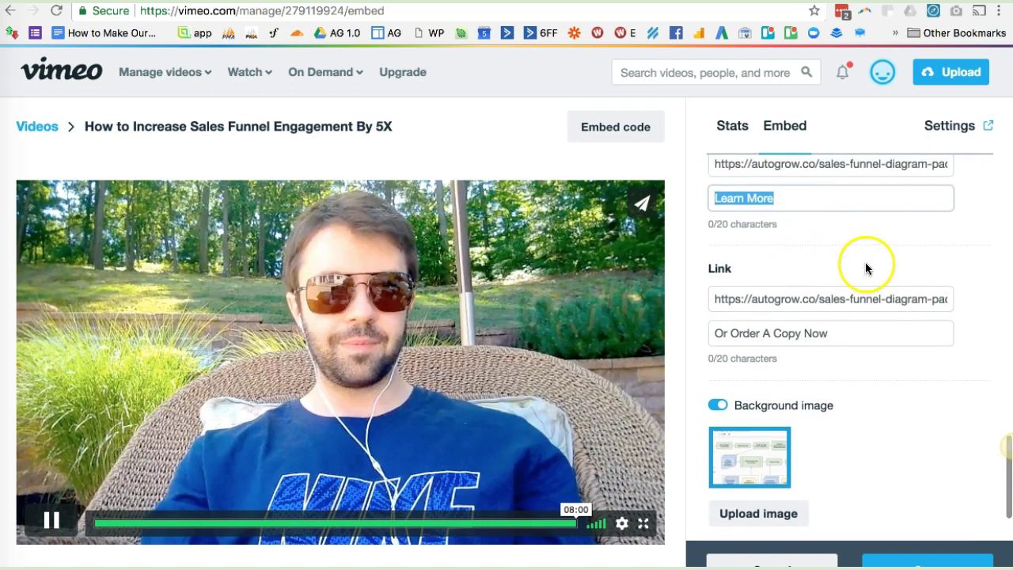
triple_click(840, 299)
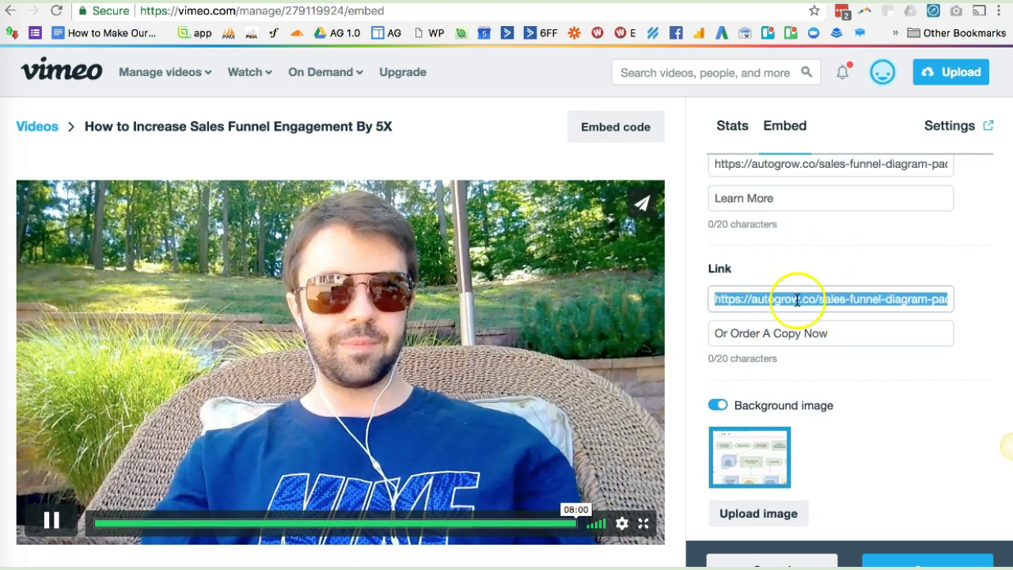
triple_click(841, 326)
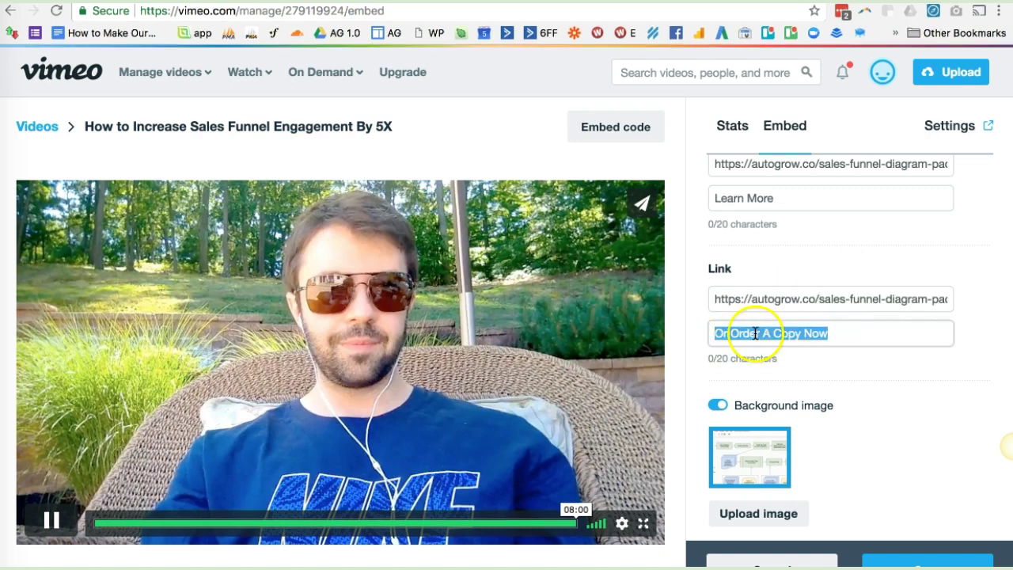
click(847, 357)
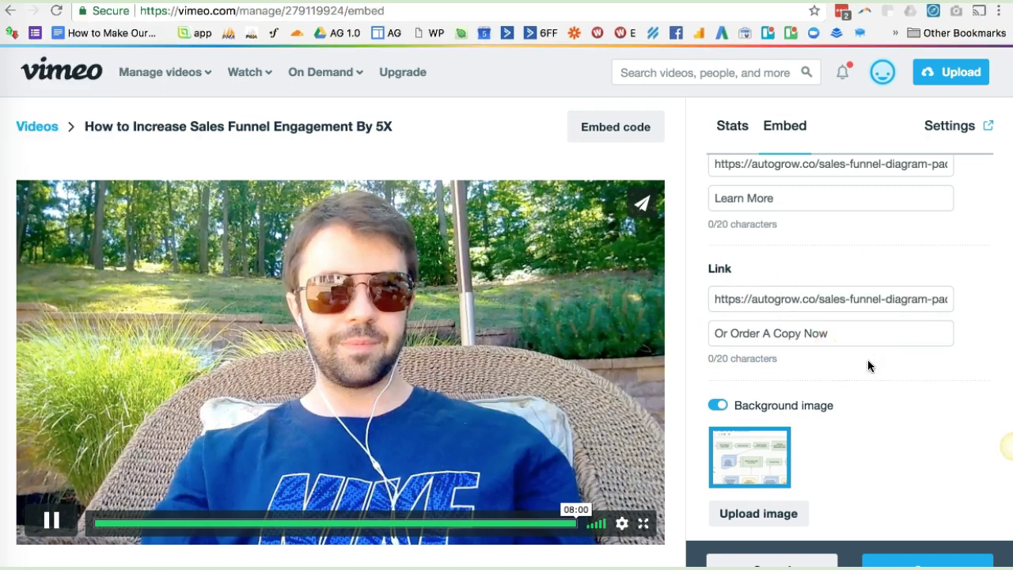
scroll(868, 363, down, 2)
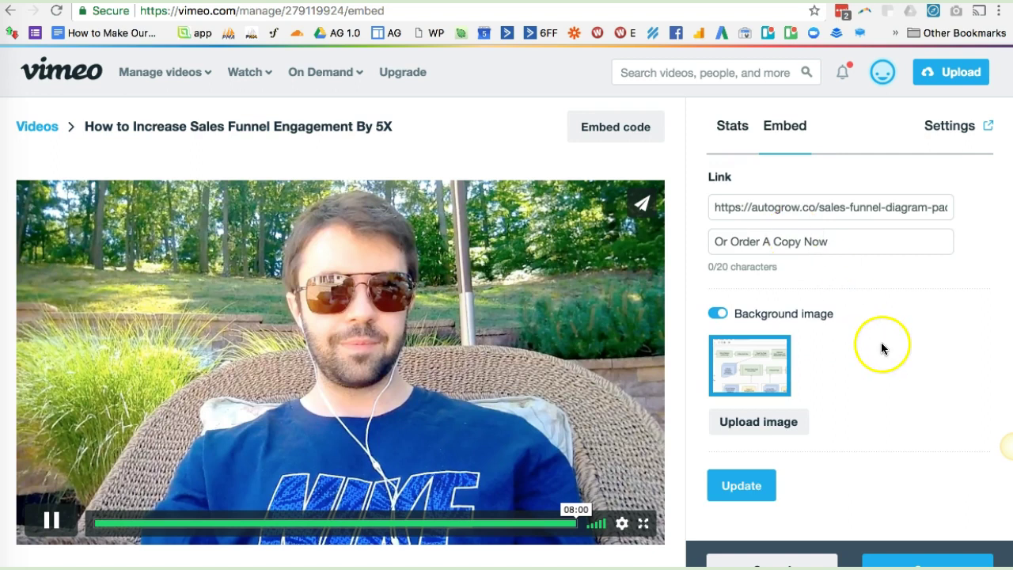
- Apply the end-screen update, save the embed settings, and select the iframe embed code
click(749, 486)
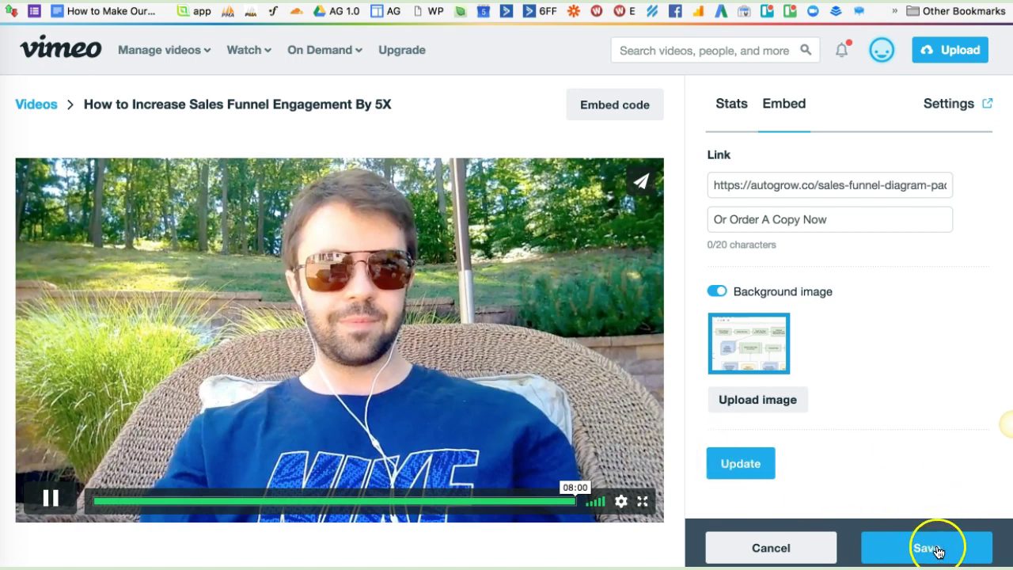
click(901, 541)
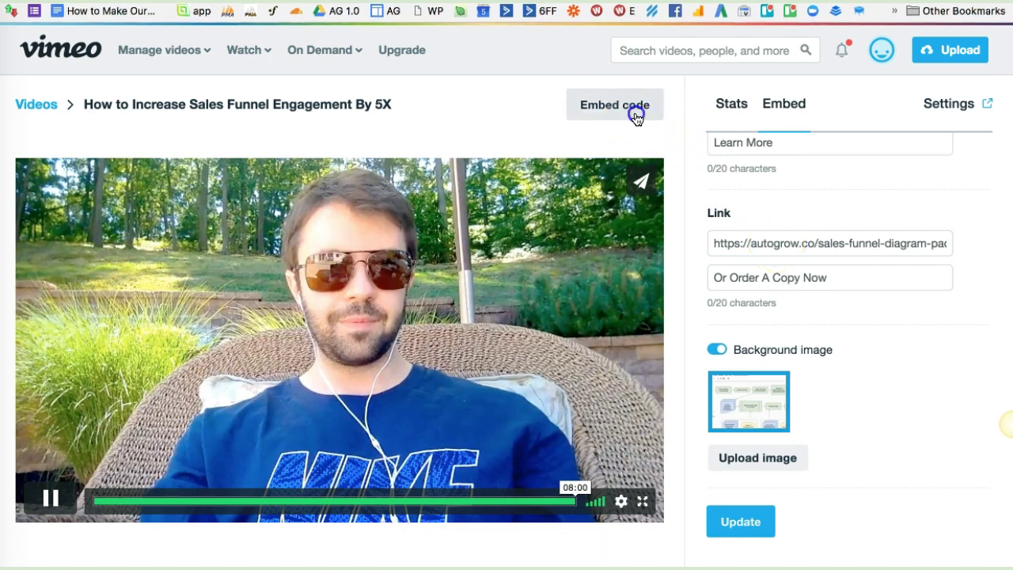
click(636, 118)
click(584, 330)
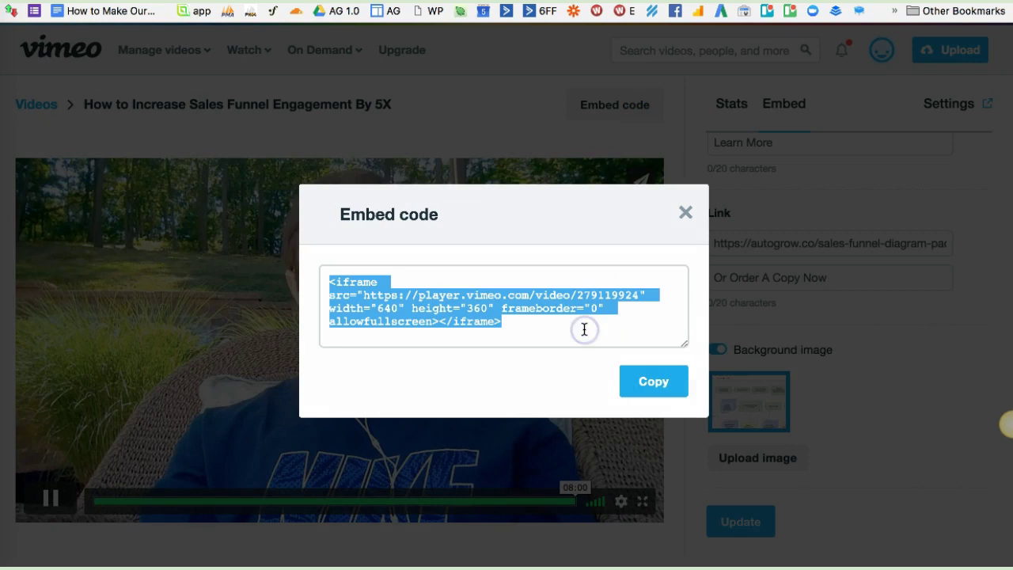